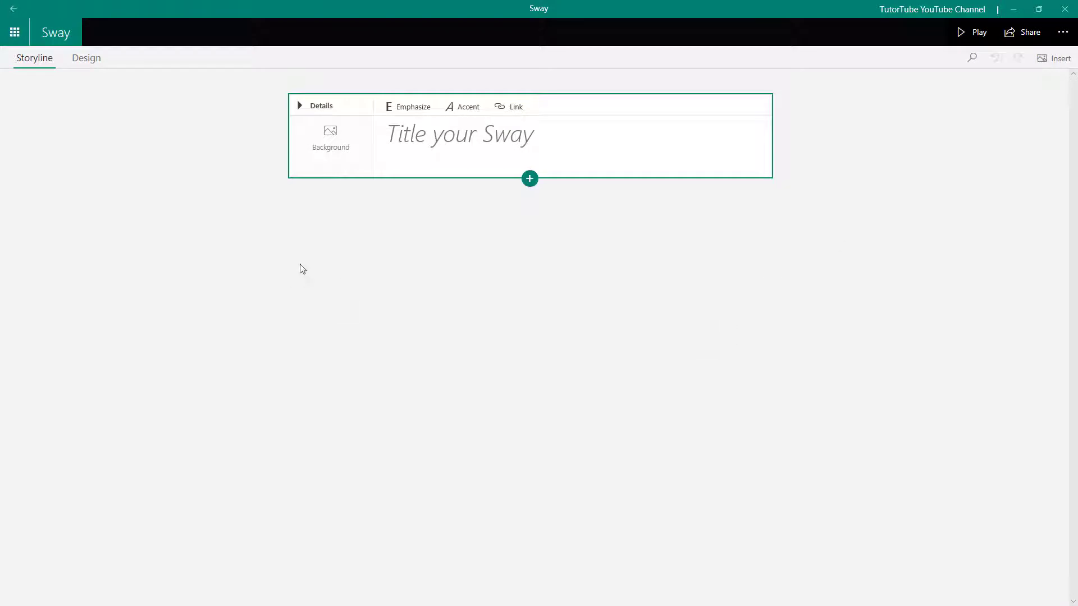
- Title the Sway "TutorTube" and add an Automatic group below the title card
left_click(505, 129)
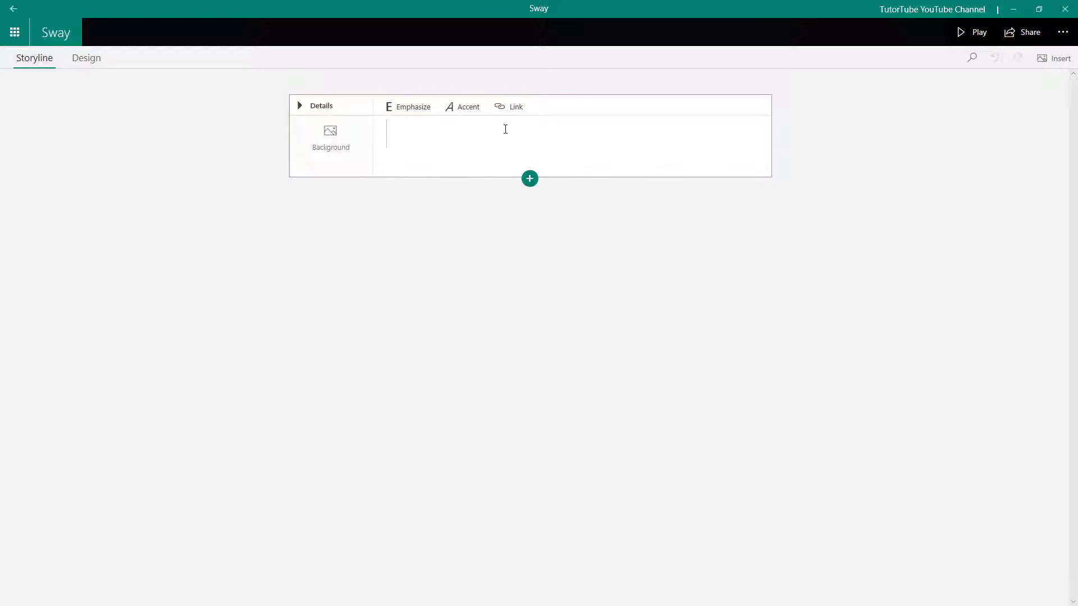
type("TutorTube")
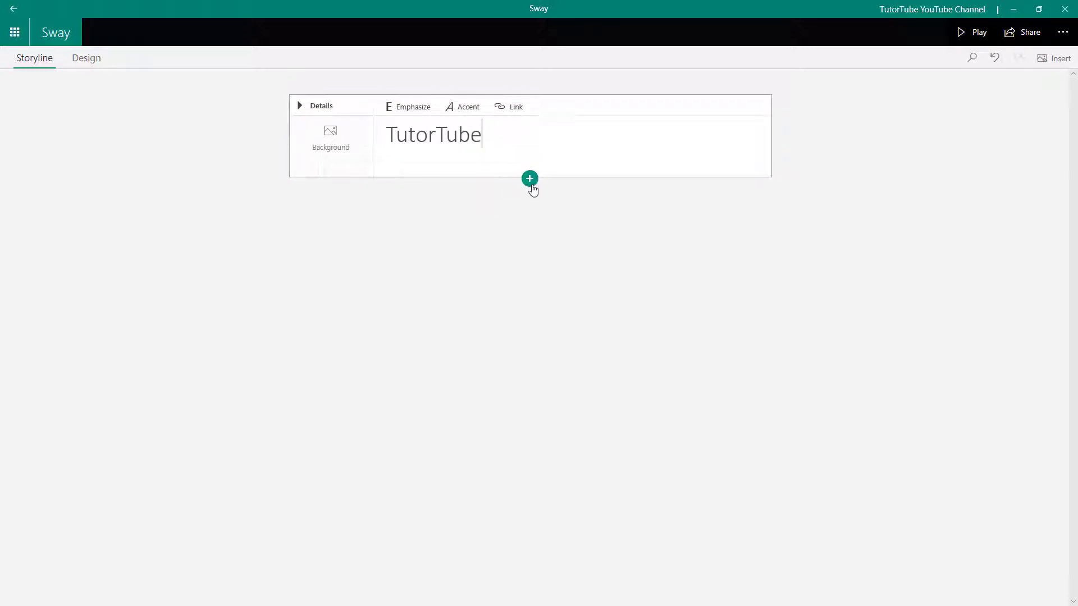
left_click(530, 179)
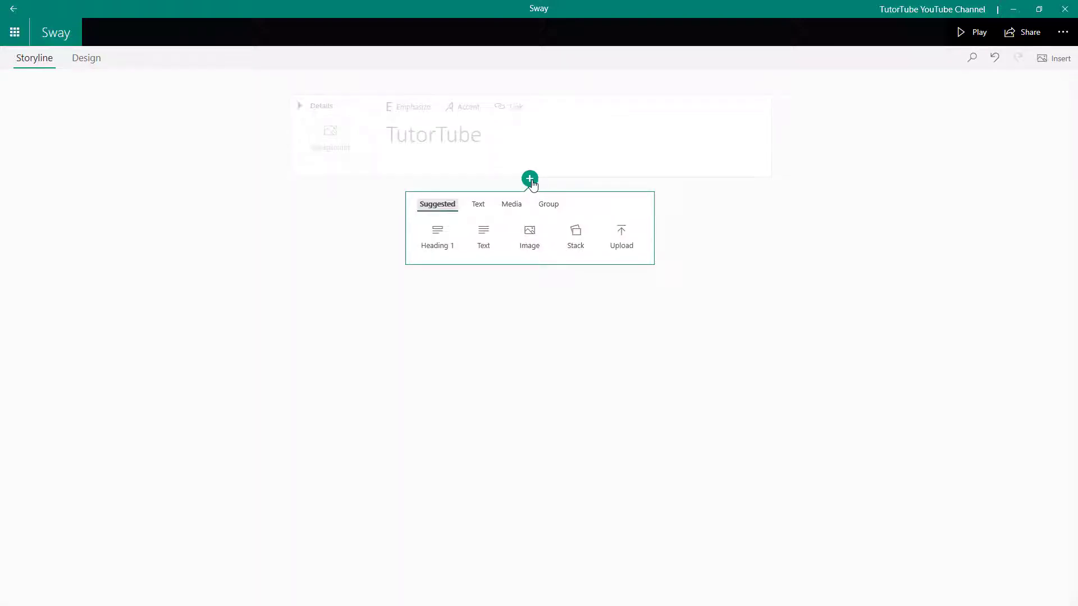
left_click(548, 208)
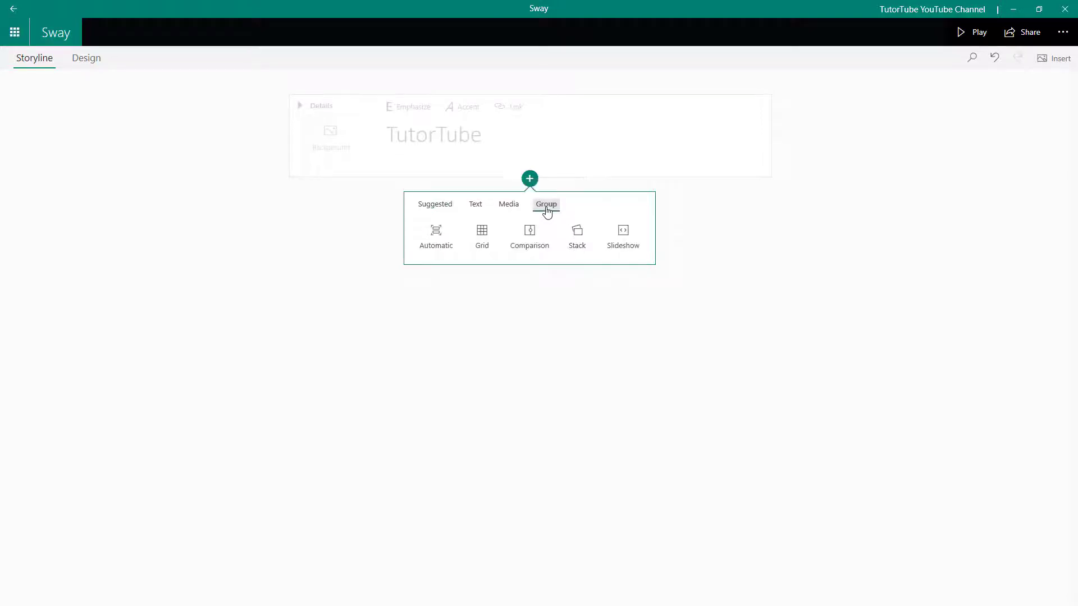
left_click(436, 244)
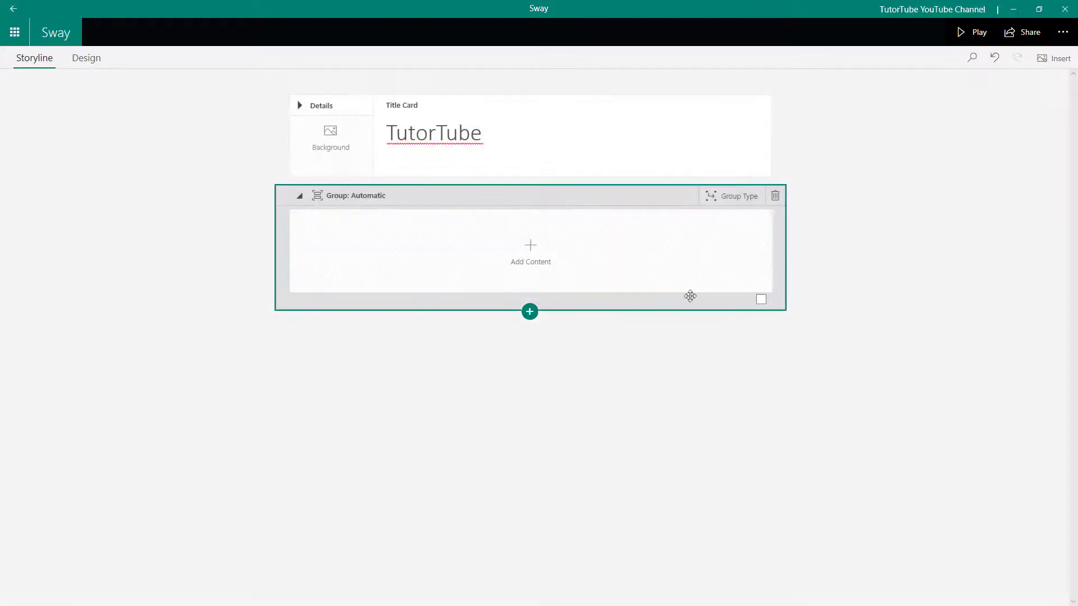
- Add an image card to the Automatic group using 21.jpg from the device's Dropbox Images folder
left_click(528, 263)
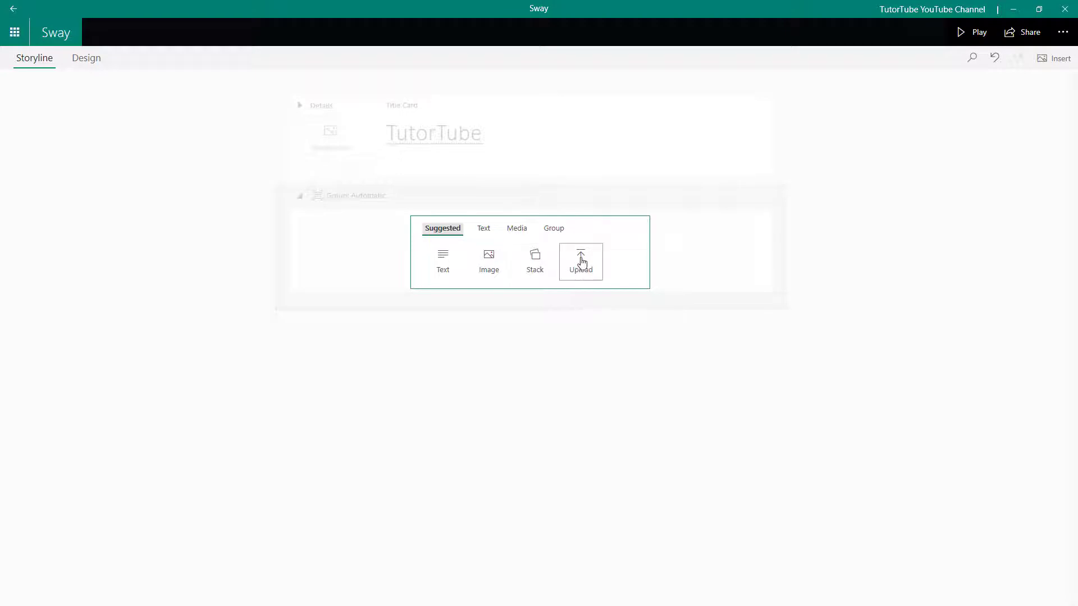
left_click(480, 229)
left_click(511, 228)
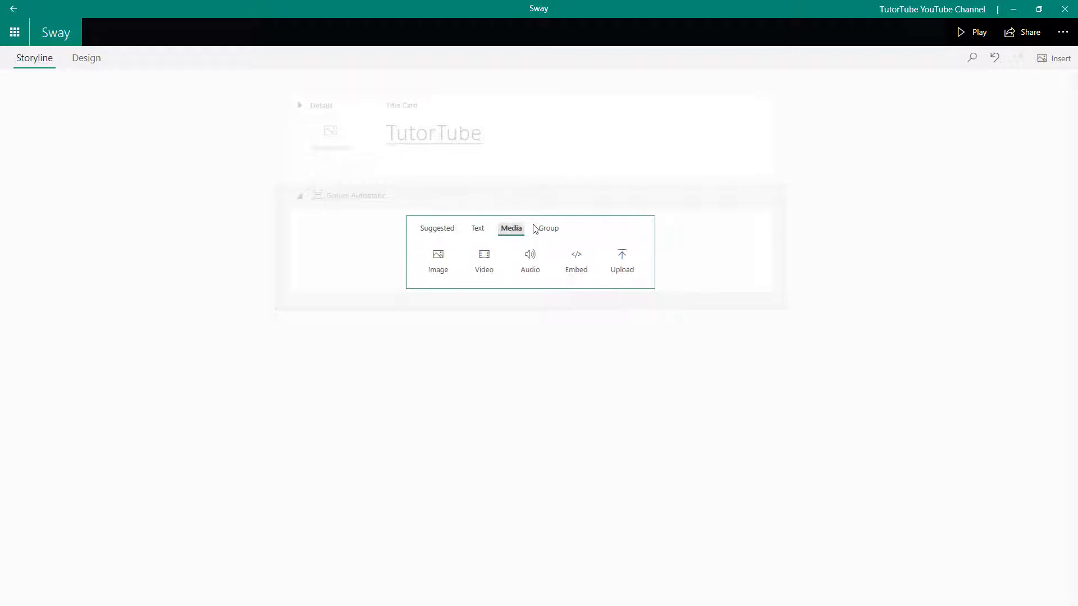
left_click(548, 229)
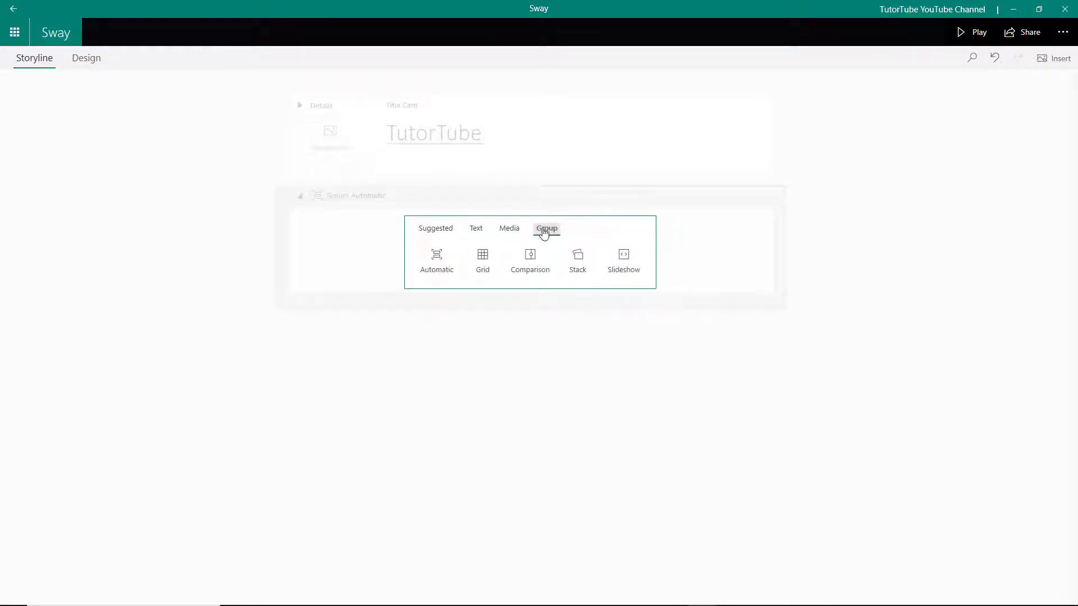
left_click(505, 232)
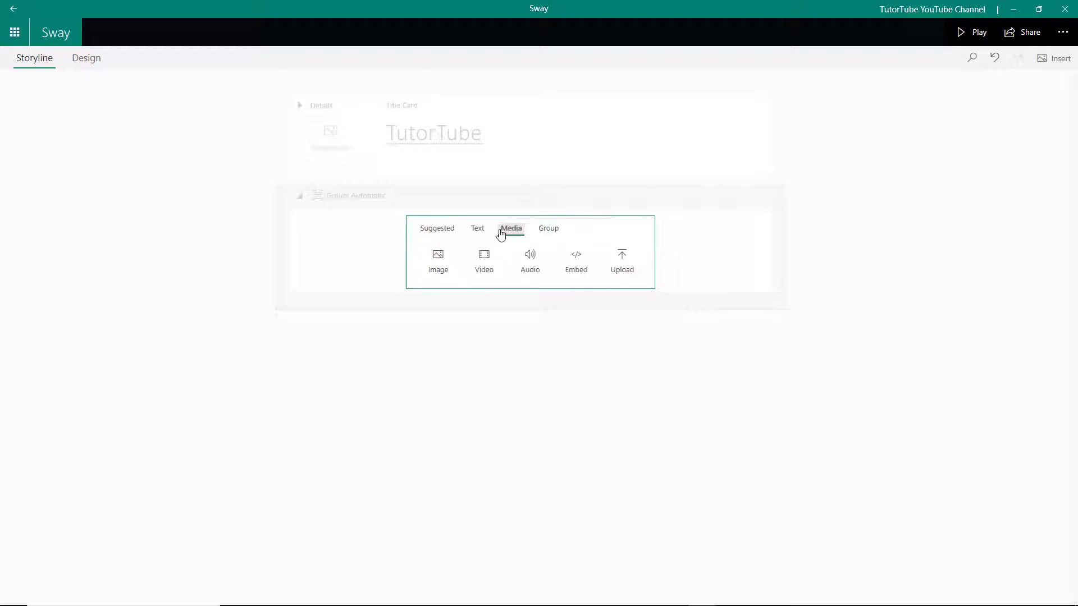
left_click(442, 267)
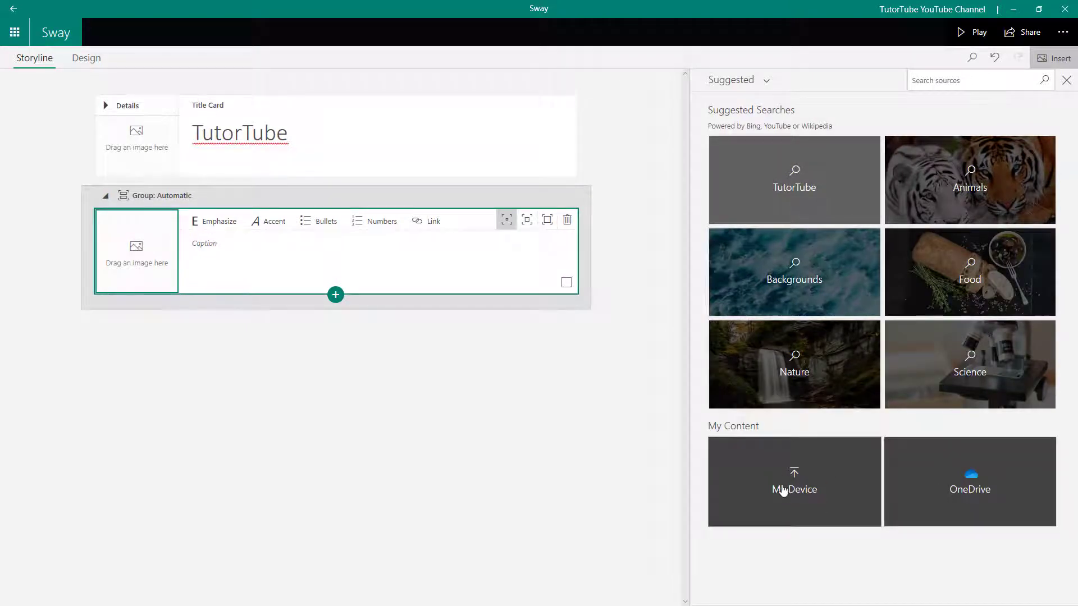
left_click(819, 485)
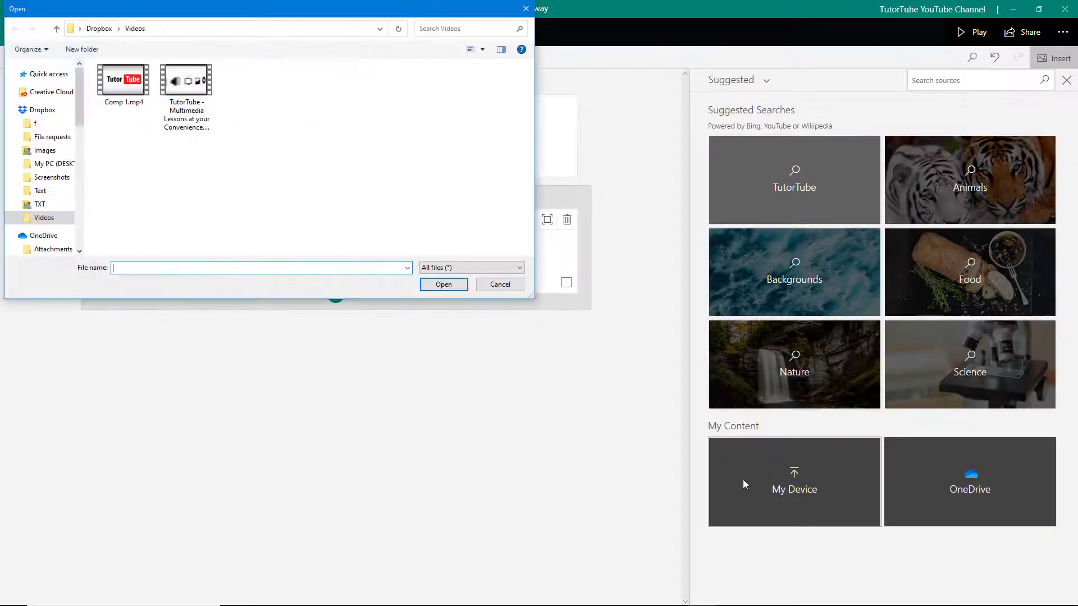
left_click(49, 110)
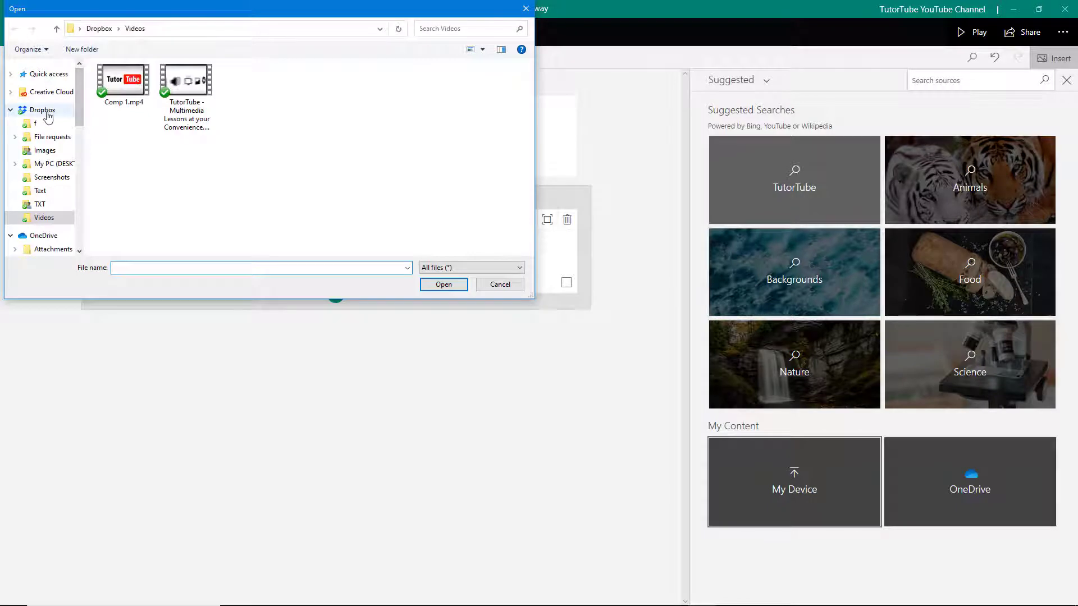
scroll(156, 213, "up", 3)
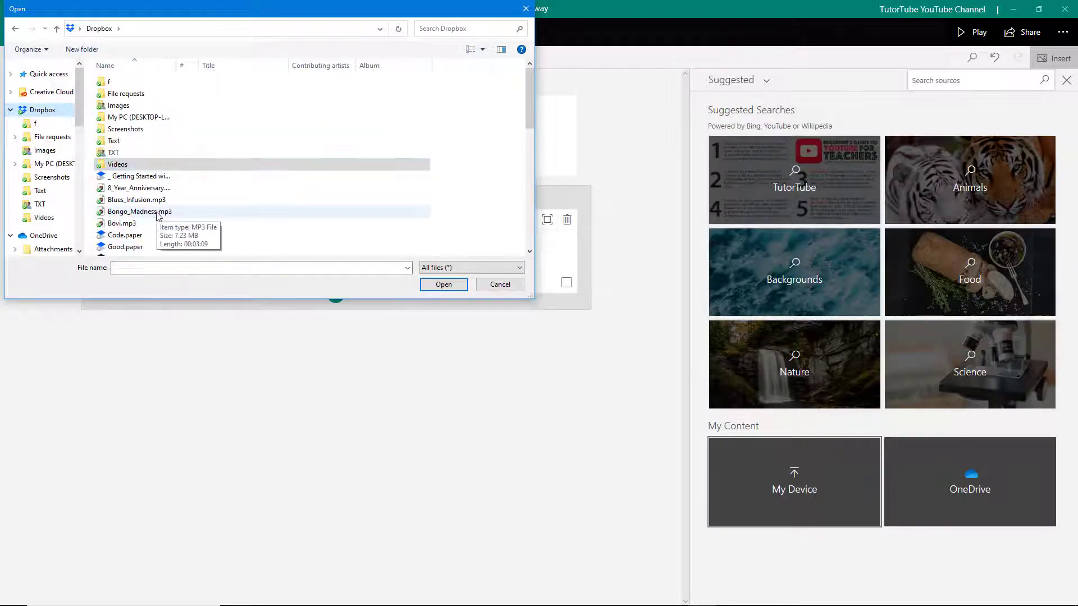
double_click(121, 106)
double_click(368, 87)
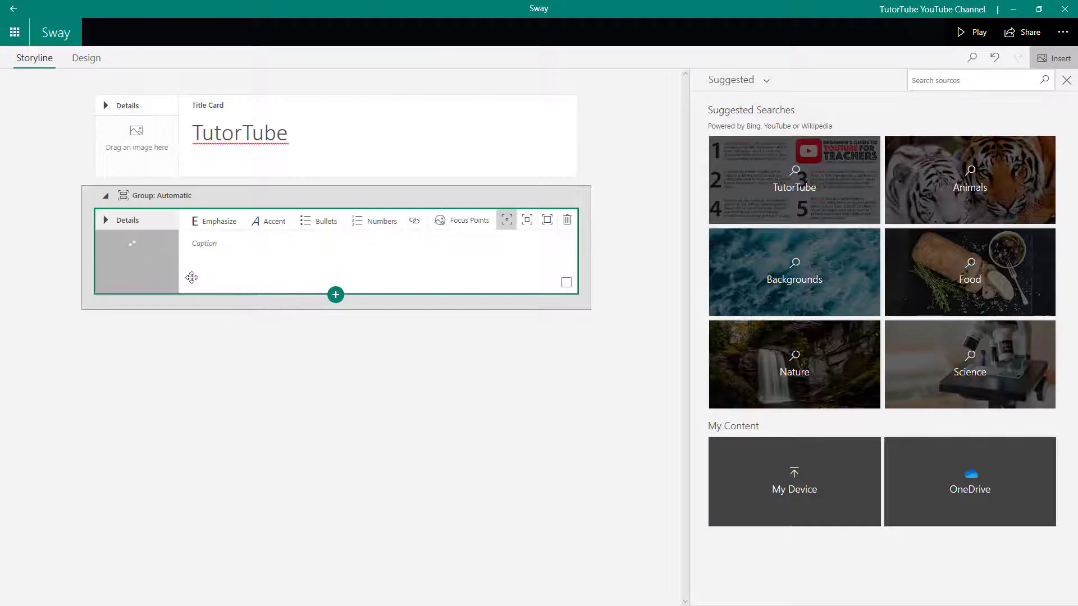
- Add a text card below the image card containing "This is a text sentence."
left_click(335, 296)
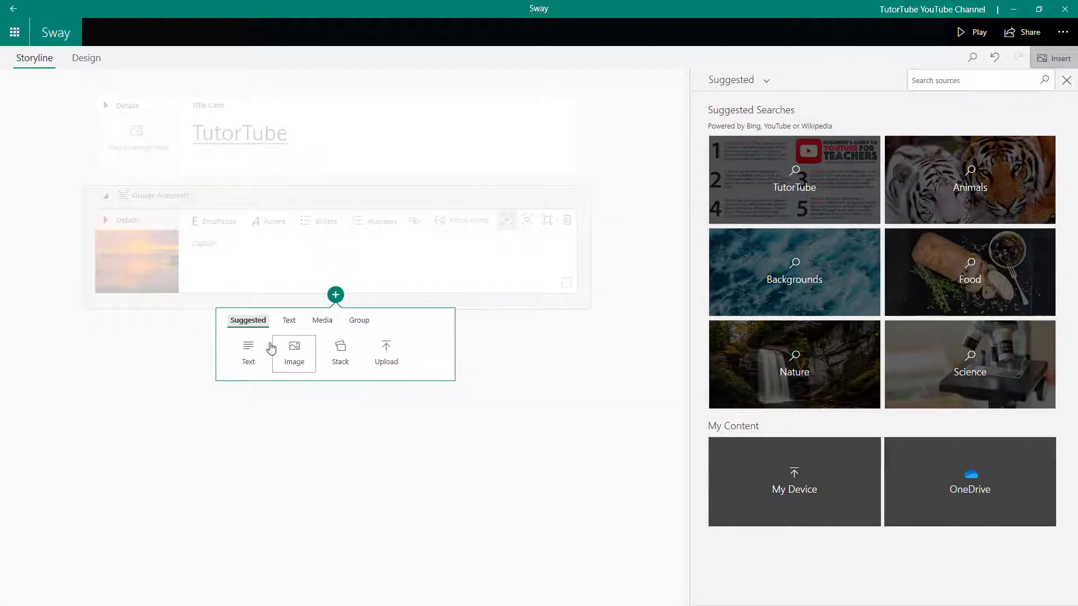
left_click(254, 351)
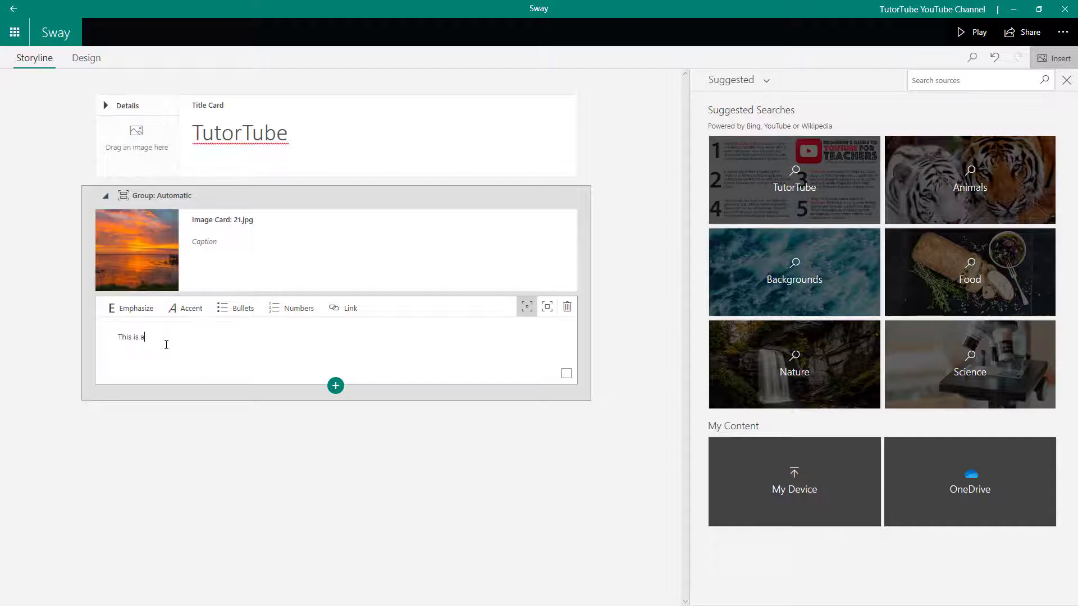
type("This is a text sentence.")
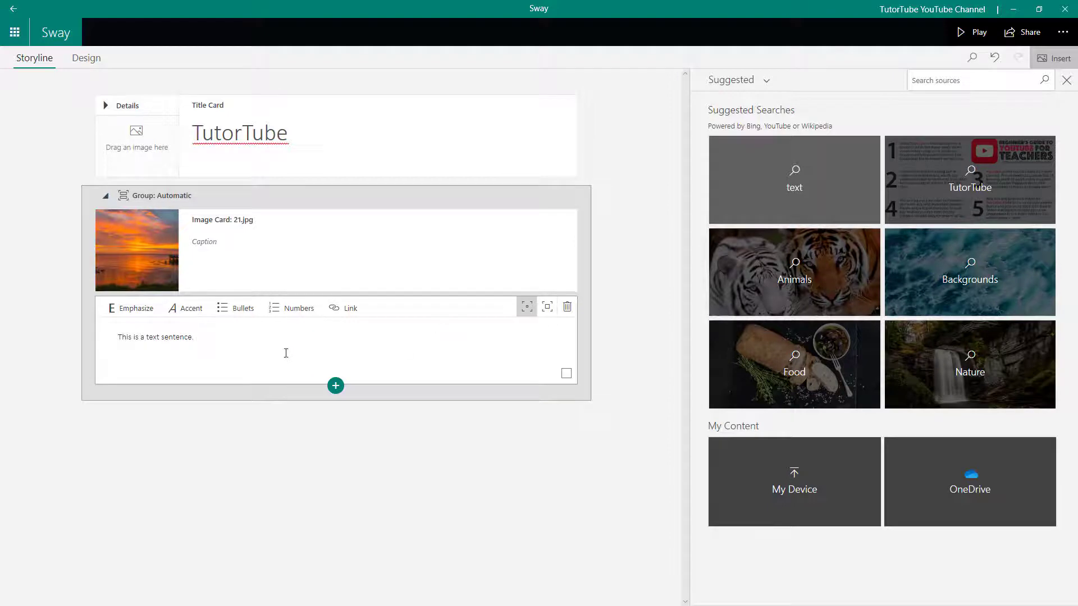
- Copy the sentence in the text card and paste it six more times after the original
left_click(34, 328)
left_click(202, 373)
key("ctrl+z")
key("ctrl+y")
key("ctrl+z")
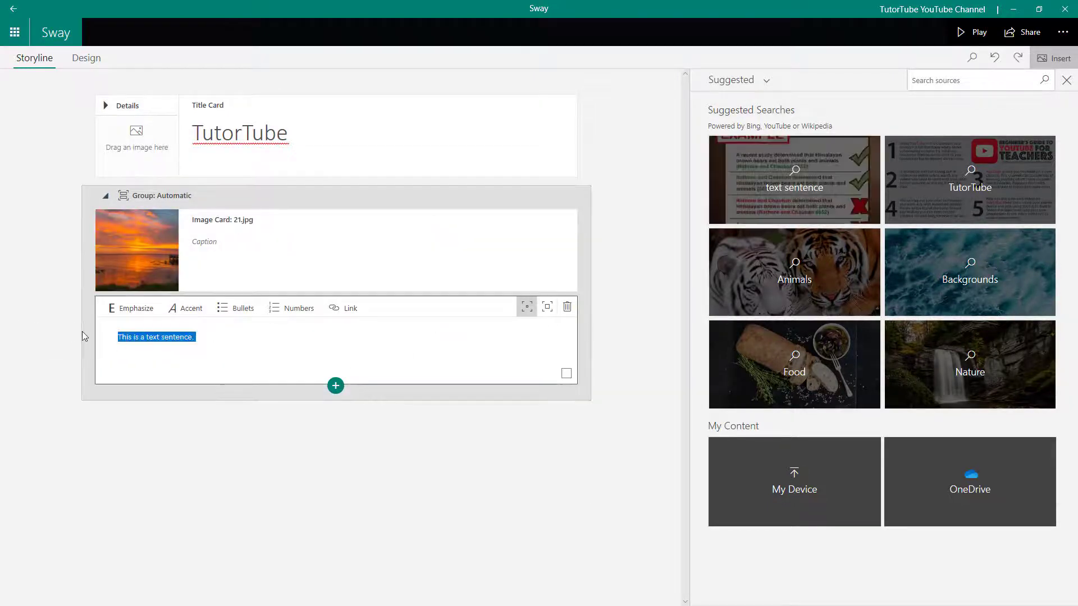
key("ctrl+y")
key("ctrl+z")
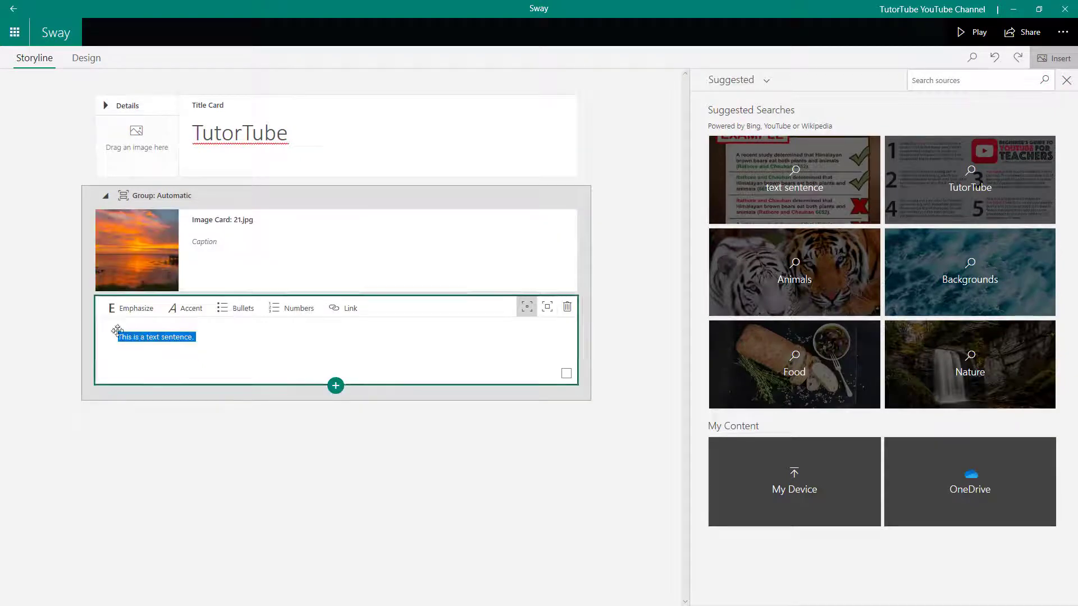
right_click(118, 330)
left_click(248, 361)
left_click(247, 347)
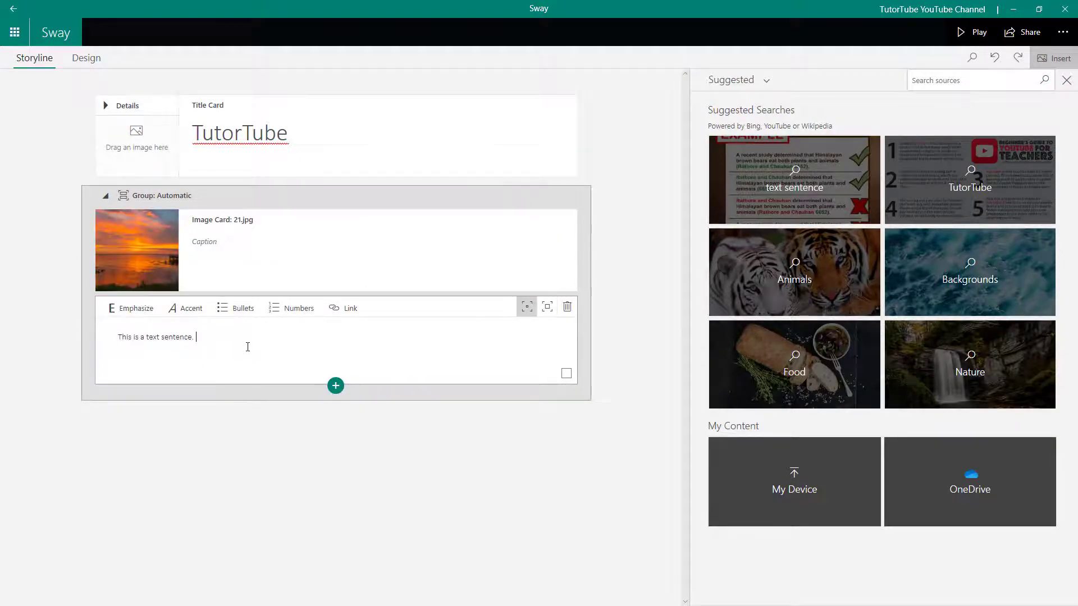
key("ctrl+v")
key("ctrl+v")
key("ctrl+v")
key("ctrl+v")
key("ctrl+v")
key("ctrl+v")
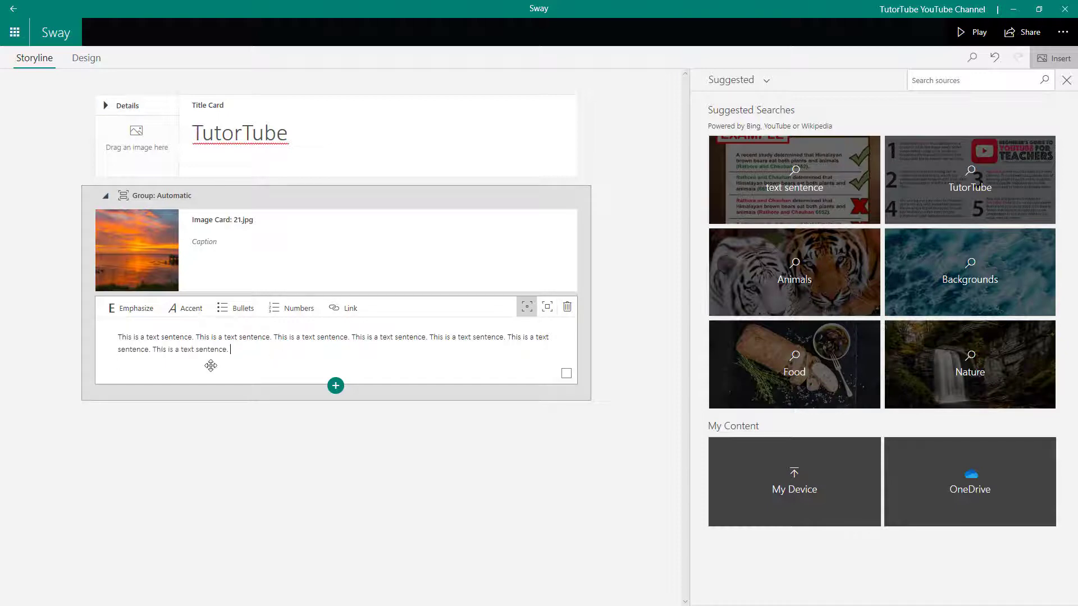
- Emphasize the text card's passage from the end of the first sentence to "This is a text se" in the second
key("ctrl+a")
left_click_drag(187, 337, 247, 336)
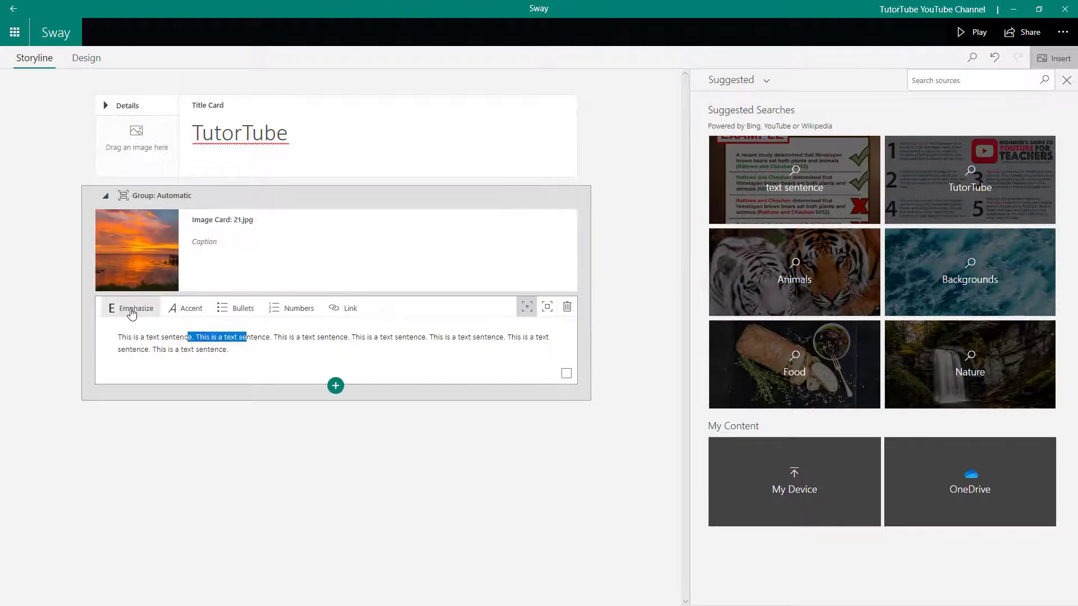
left_click(131, 309)
left_click(282, 345)
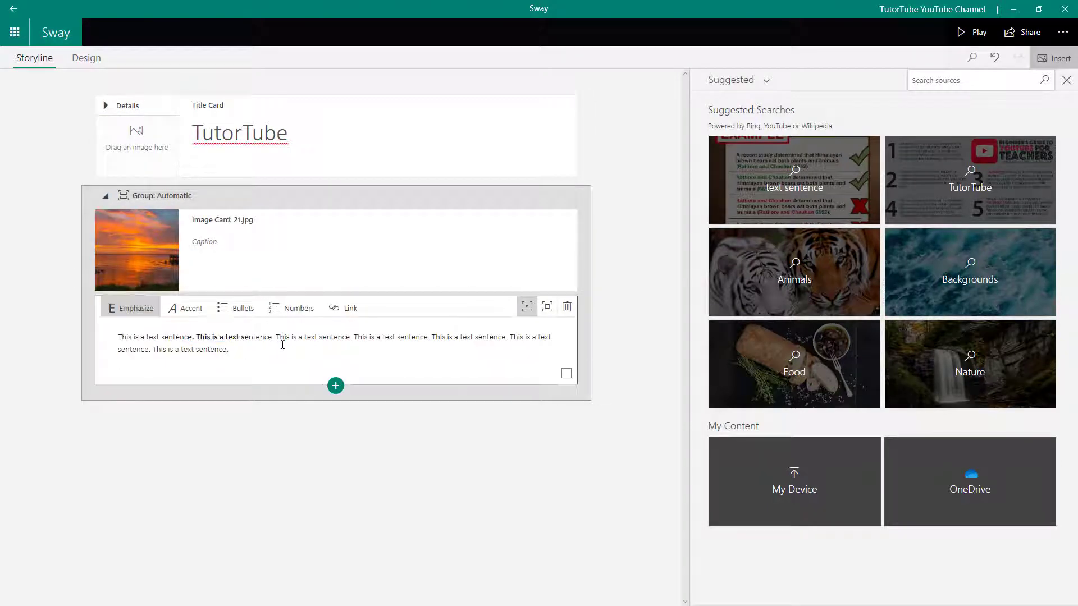
- Add a Stack group below the text card and give it a text card reading "weewrwewrewer"
left_click(336, 387)
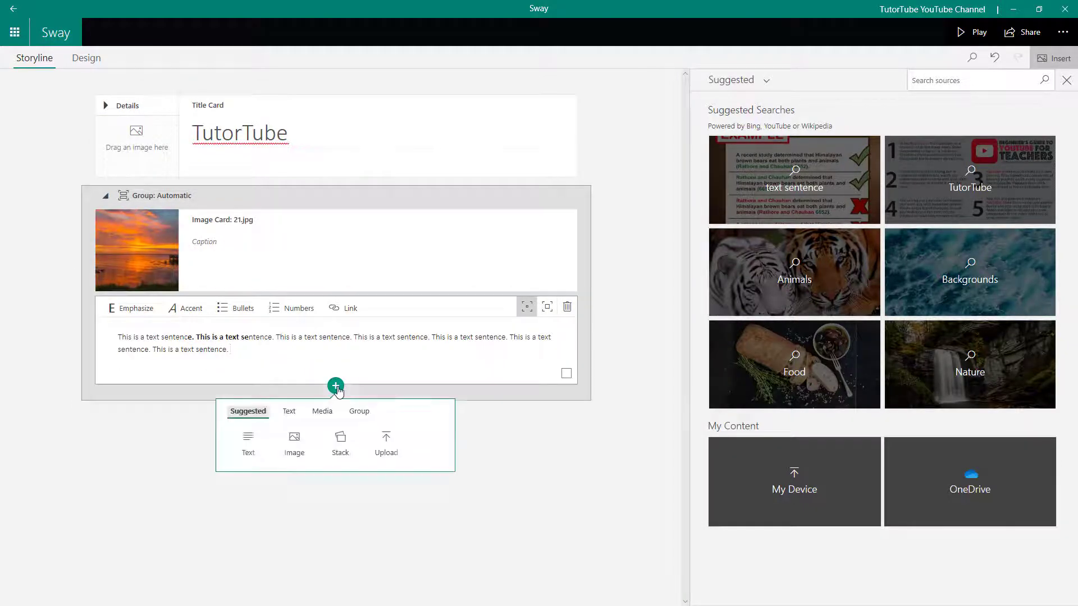
left_click(340, 462)
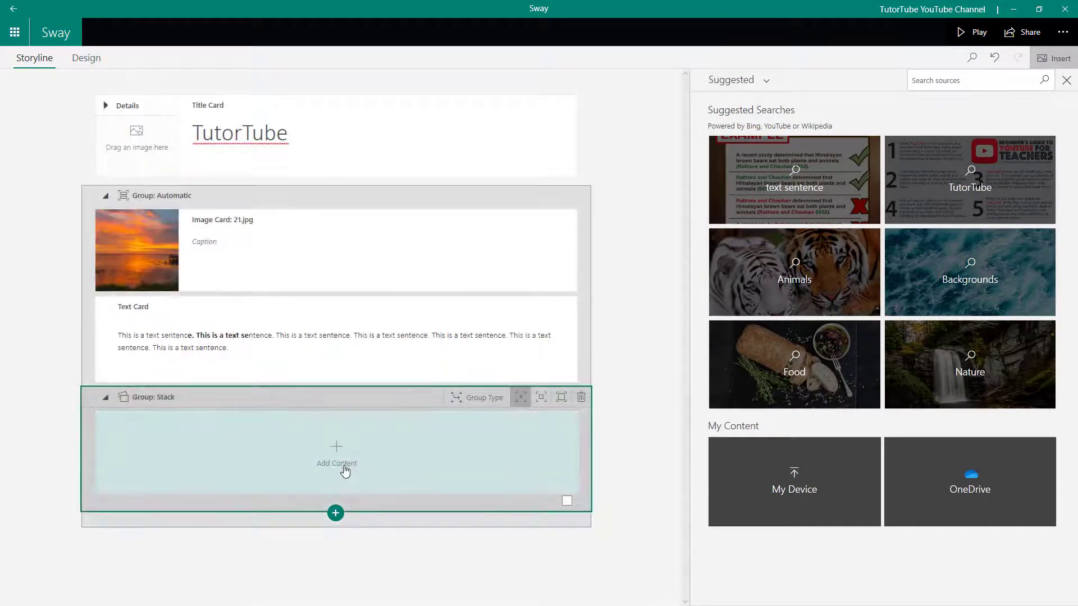
left_click(344, 470)
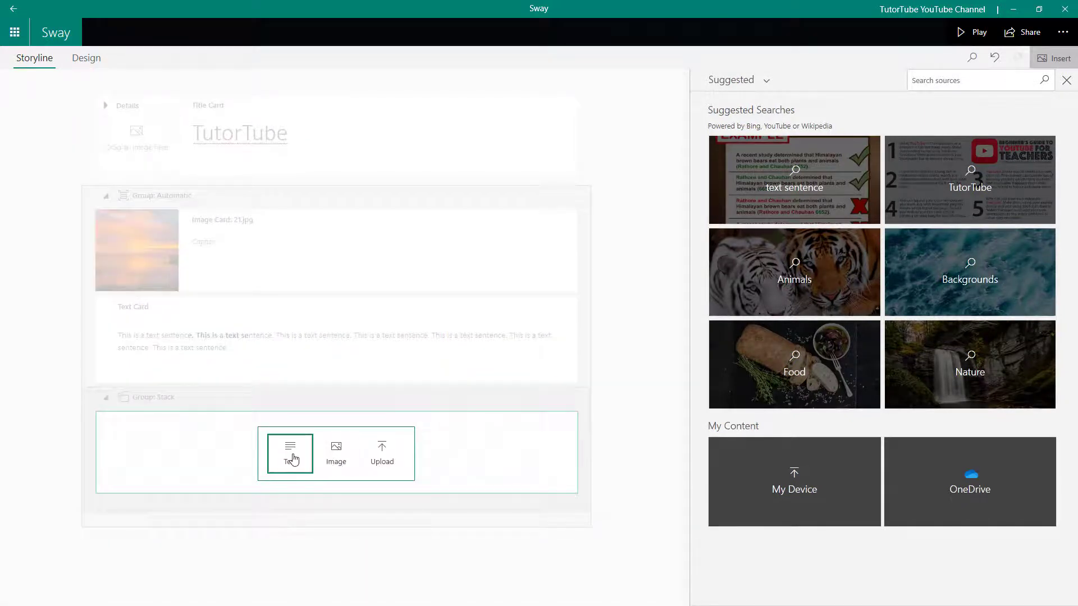
left_click(293, 459)
type("we")
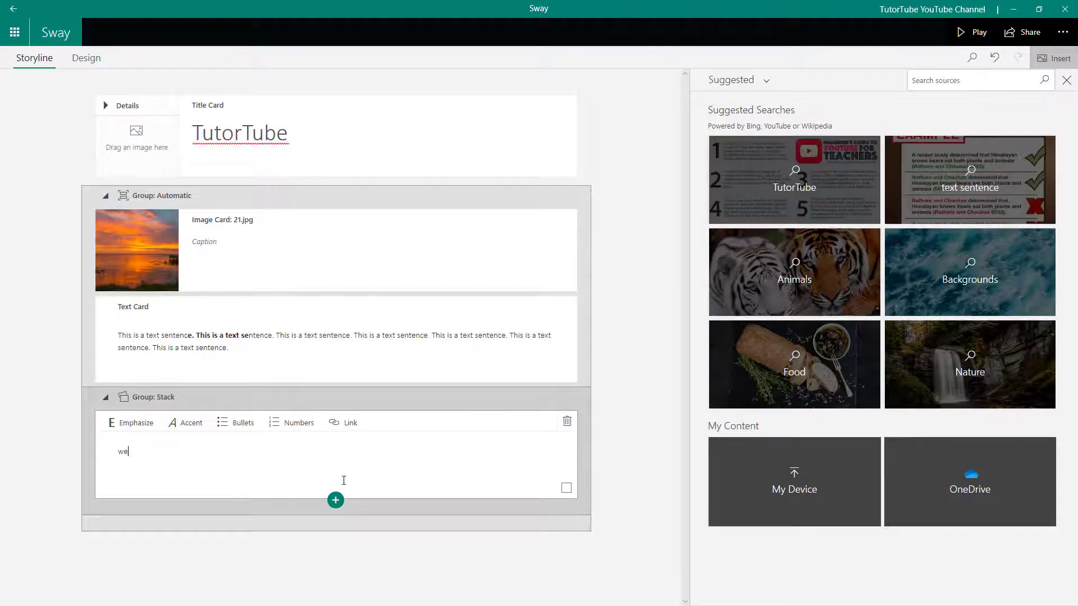
type("ewrwewrewer")
- Add an image card to the Stack group using 12.jpg from the device
left_click(336, 500)
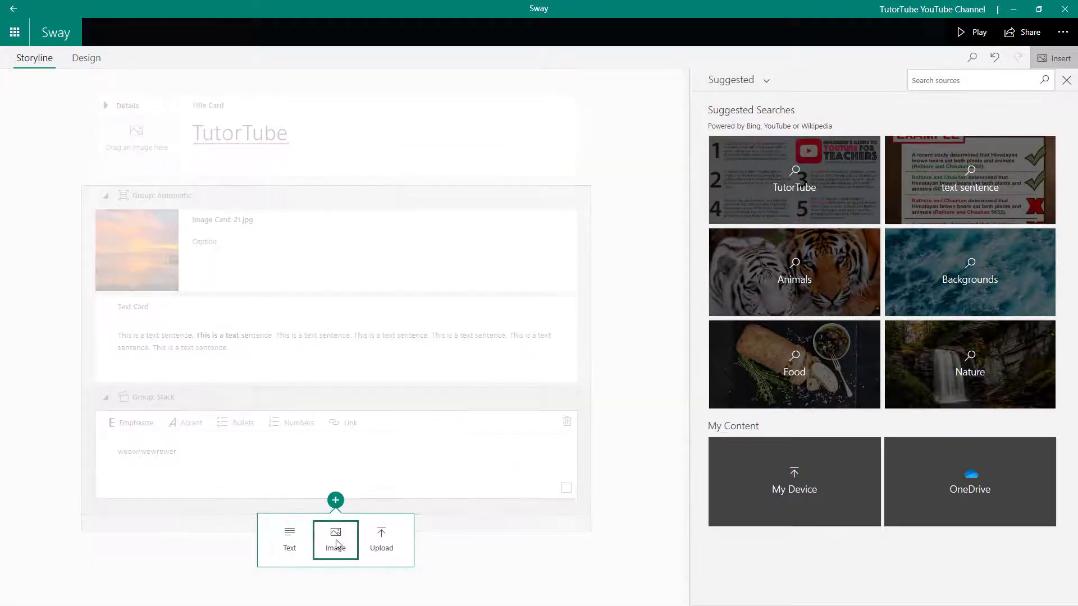
left_click(336, 540)
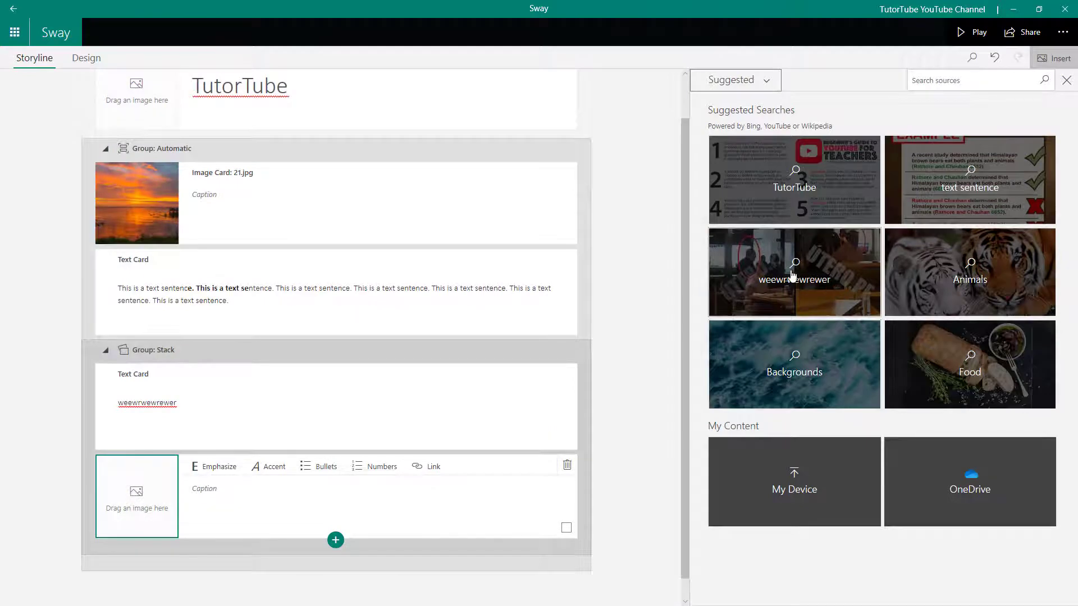
left_click(796, 487)
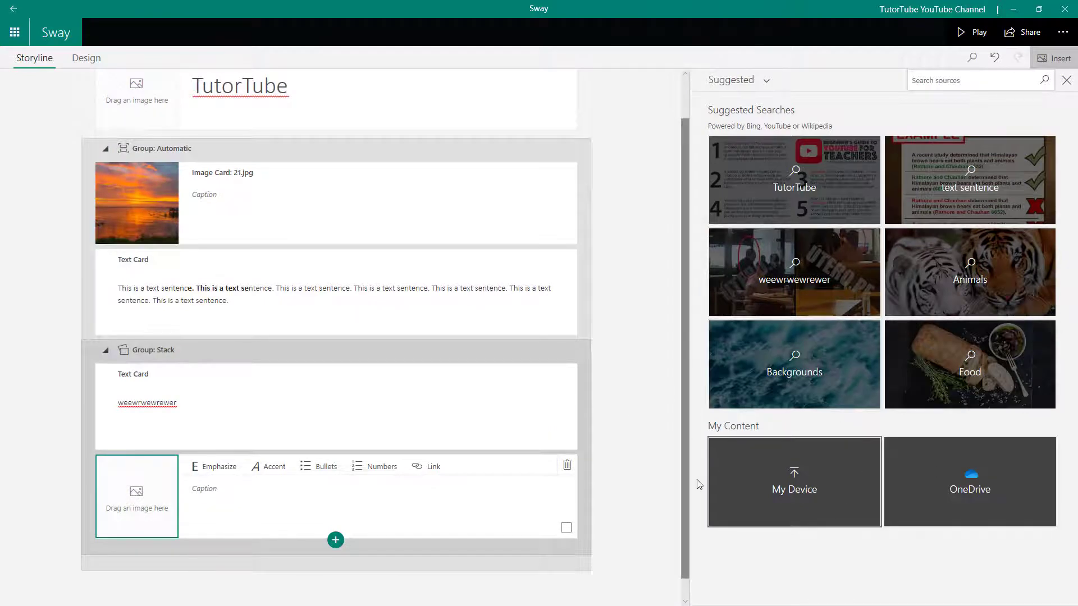
double_click(325, 102)
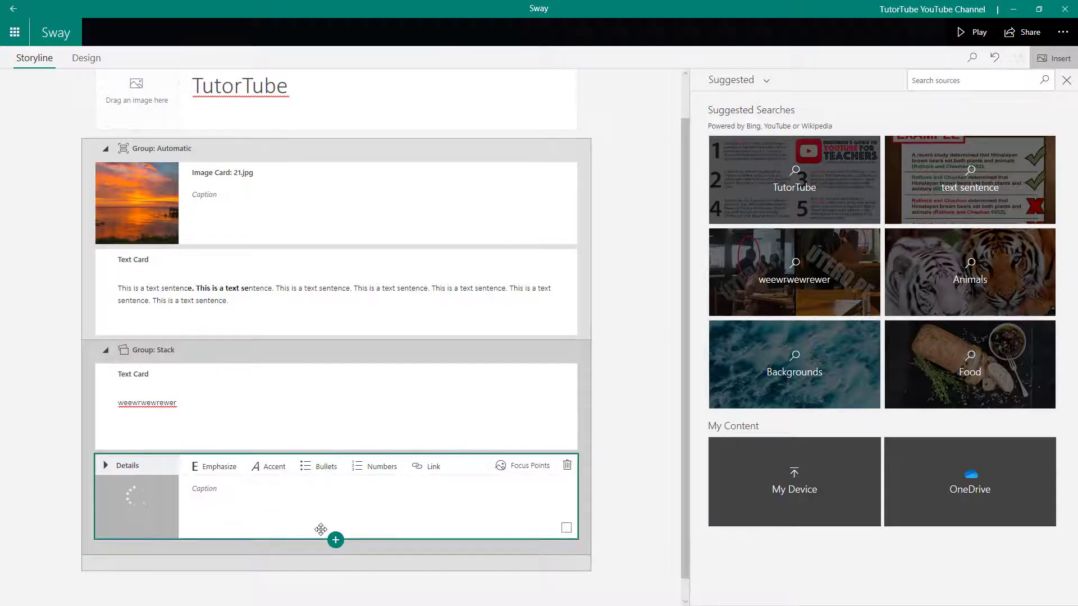
- Add an empty video card below the Automatic group
left_click(339, 544)
scroll(357, 549, "down", 1)
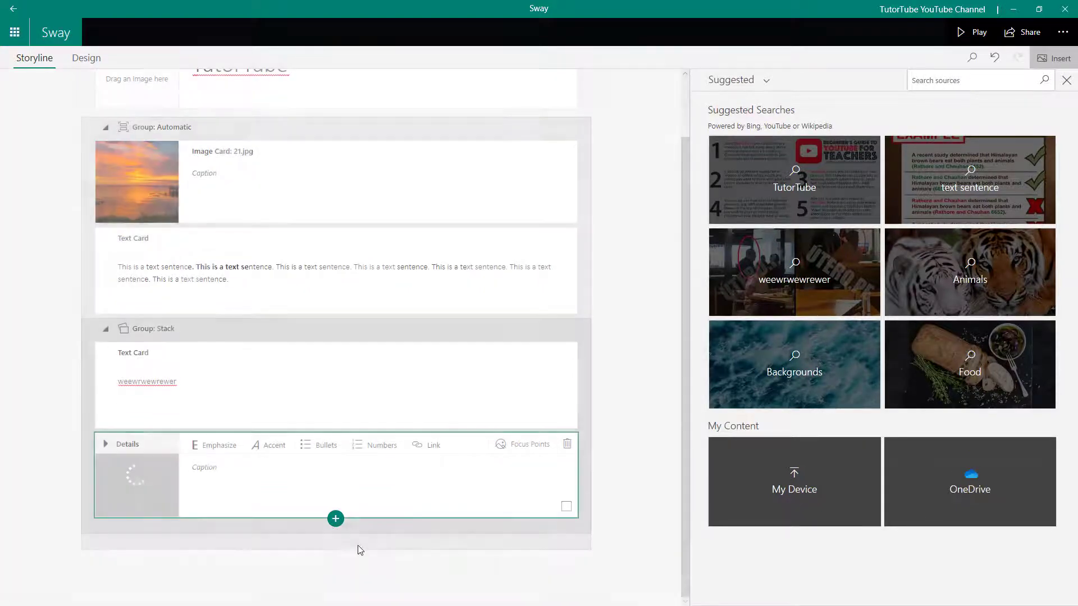
left_click(340, 555)
left_click(524, 568)
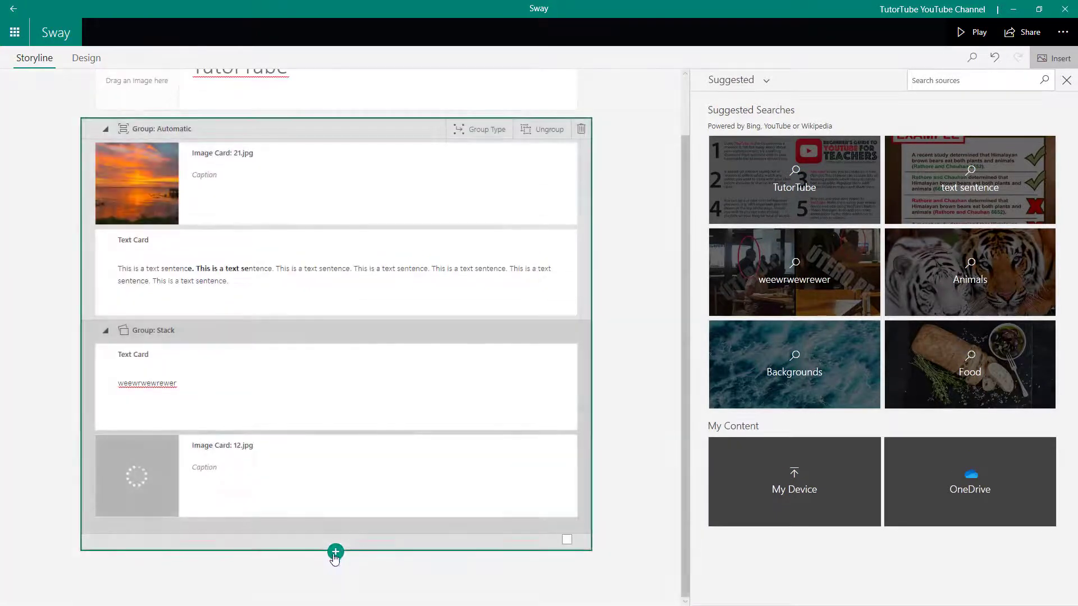
left_click(336, 559)
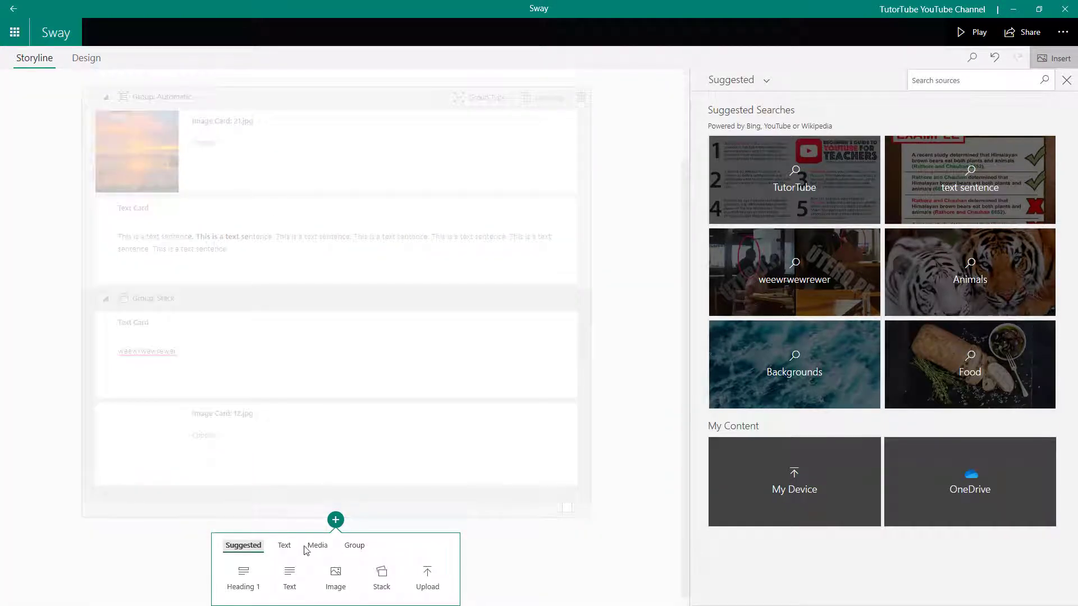
left_click(323, 550)
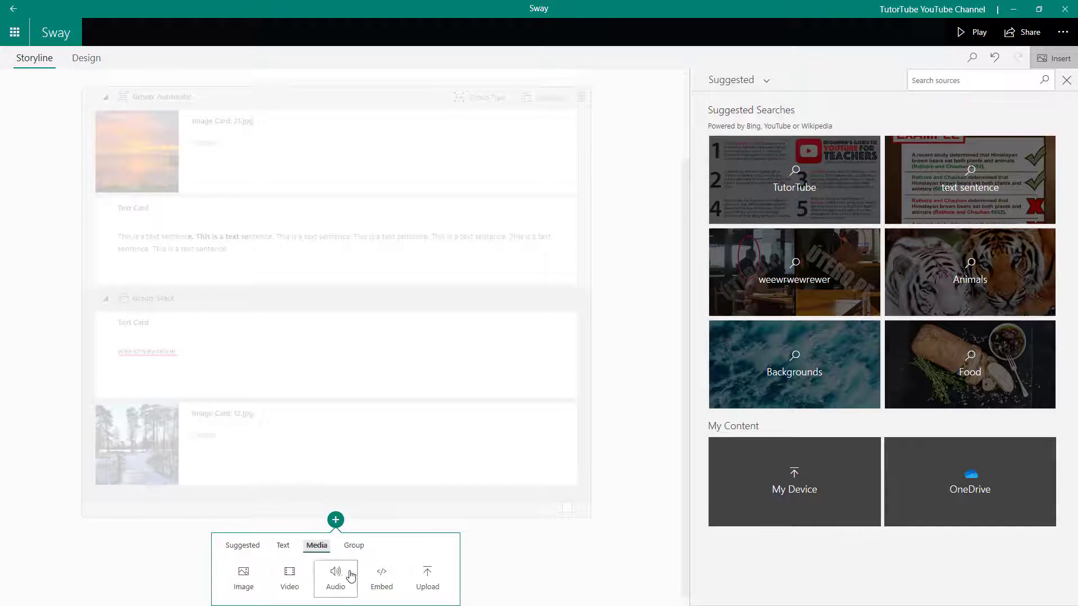
left_click(290, 579)
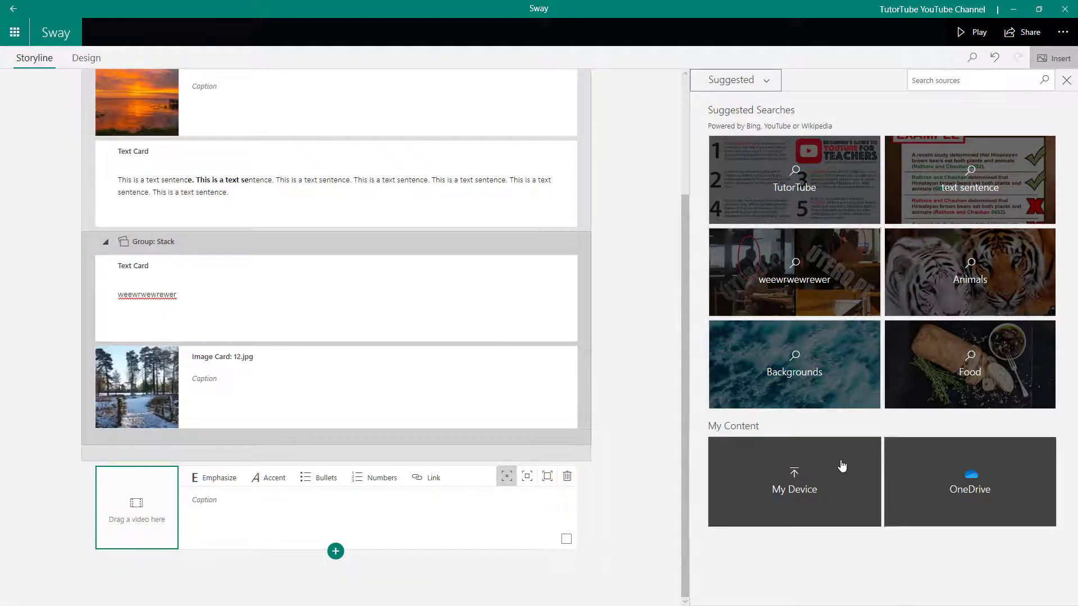
- Load Comp 1.mp4 from the device's Dropbox Videos folder into the video card and move the card into the Automatic group, after the Stack group
left_click(791, 488)
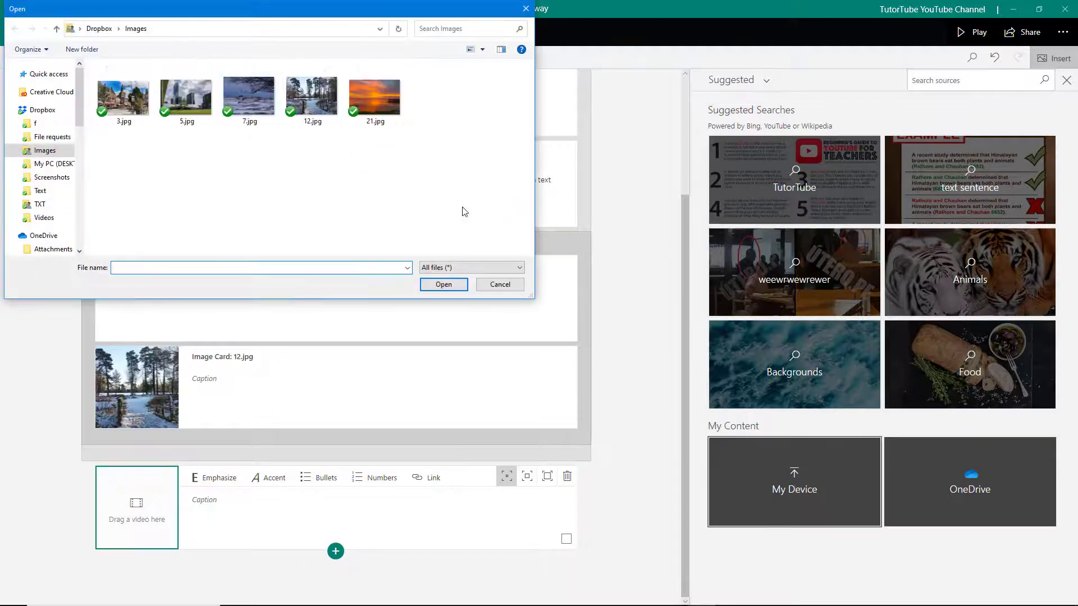
left_click(107, 29)
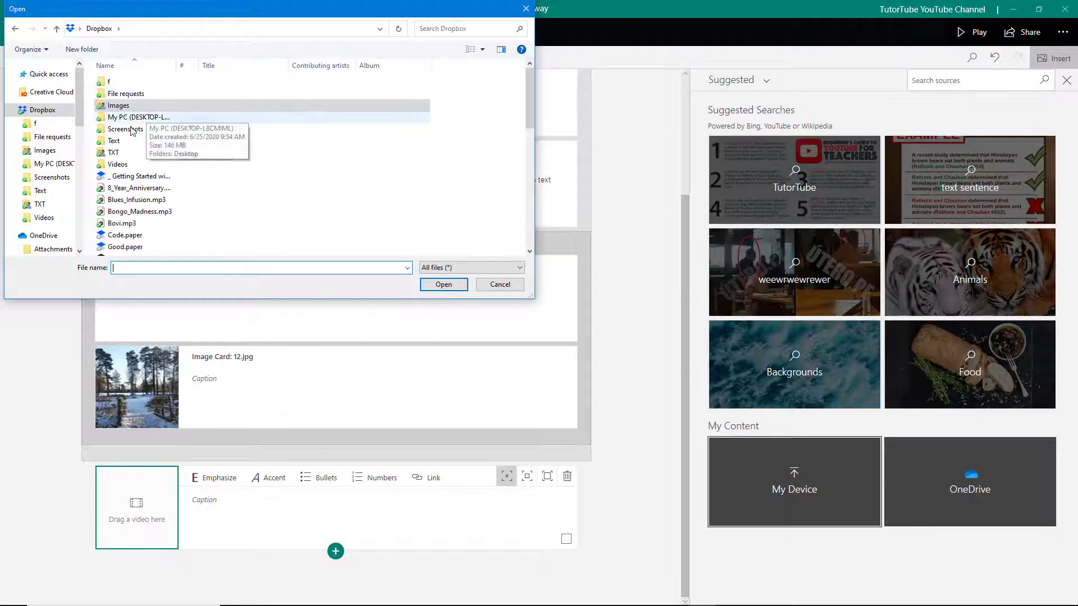
double_click(141, 171)
double_click(132, 100)
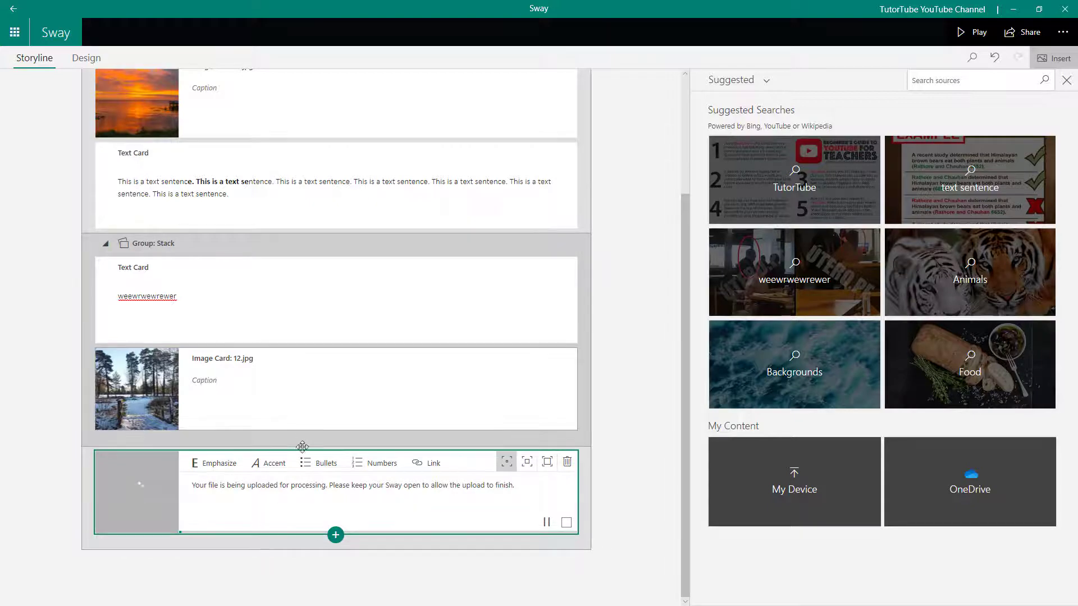
left_click_drag(320, 500, 279, 478)
- Preview the Sway's design with the added video and flip through the cards of the stack
scroll(219, 286, "up", 3)
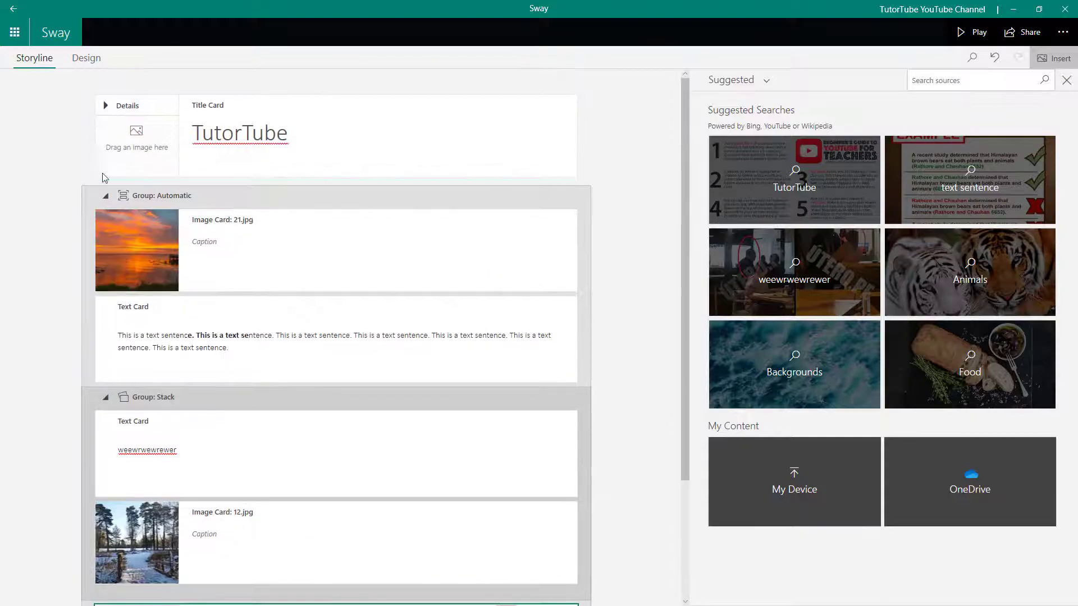
left_click(87, 60)
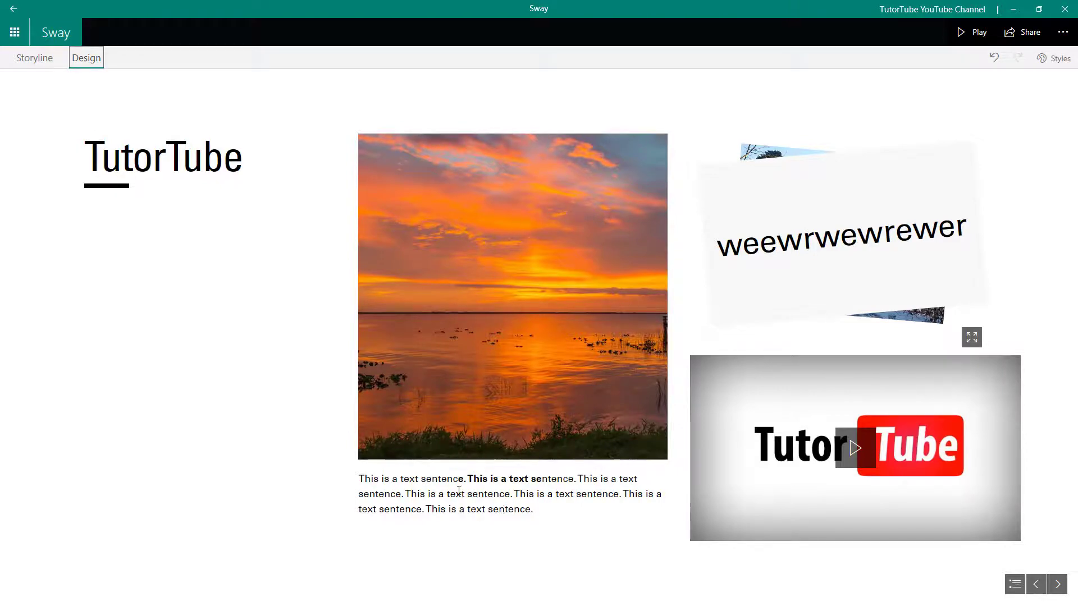
left_click(836, 213)
left_click(853, 229)
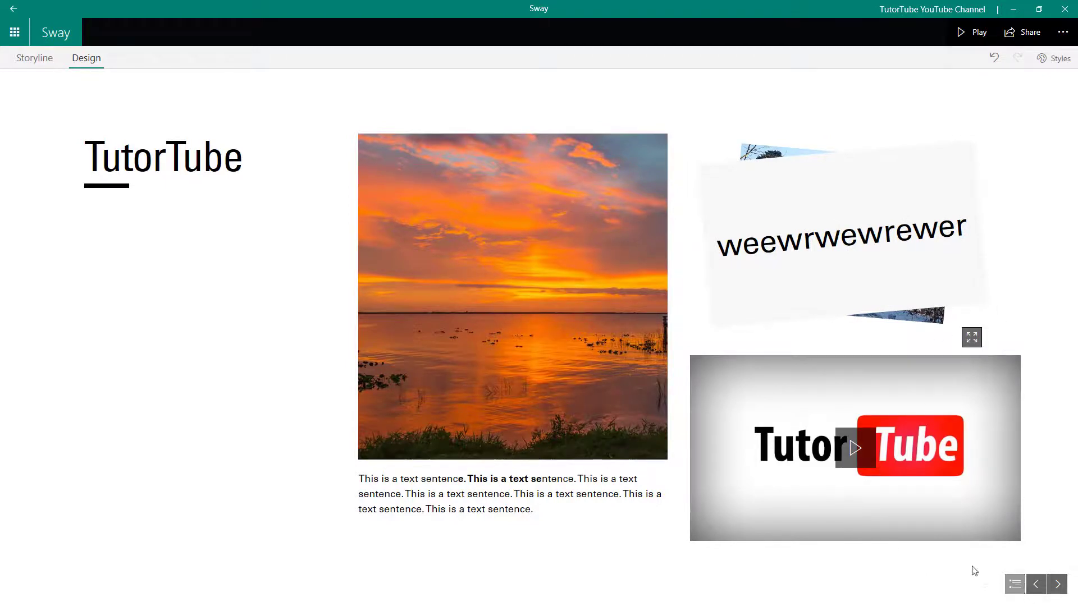
- Collapse the Automatic group in the storyline, check which group types it offers, and preview the design again
left_click(30, 59)
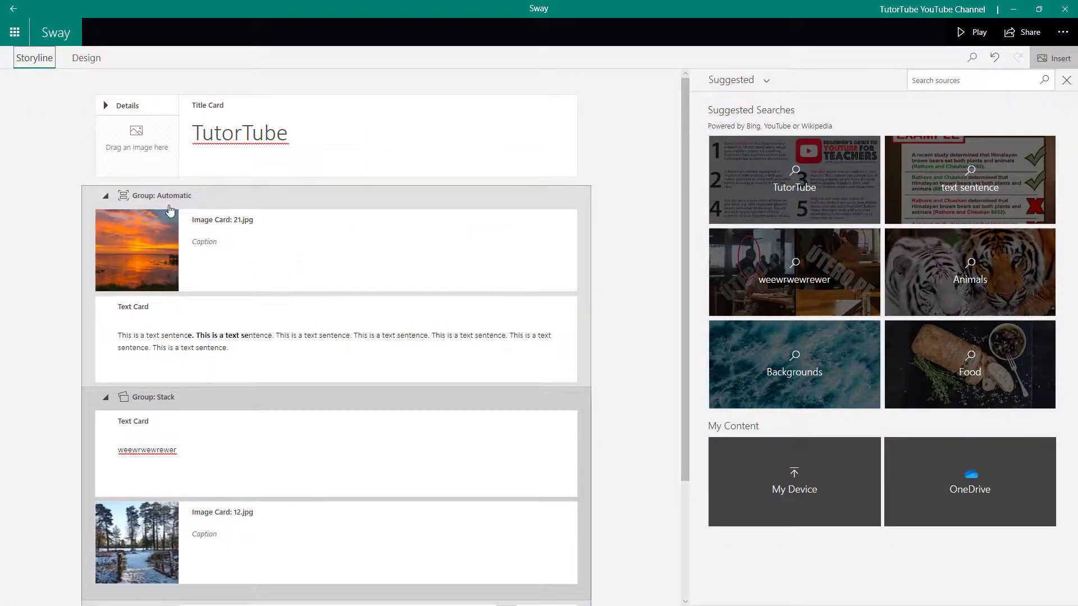
left_click(155, 204)
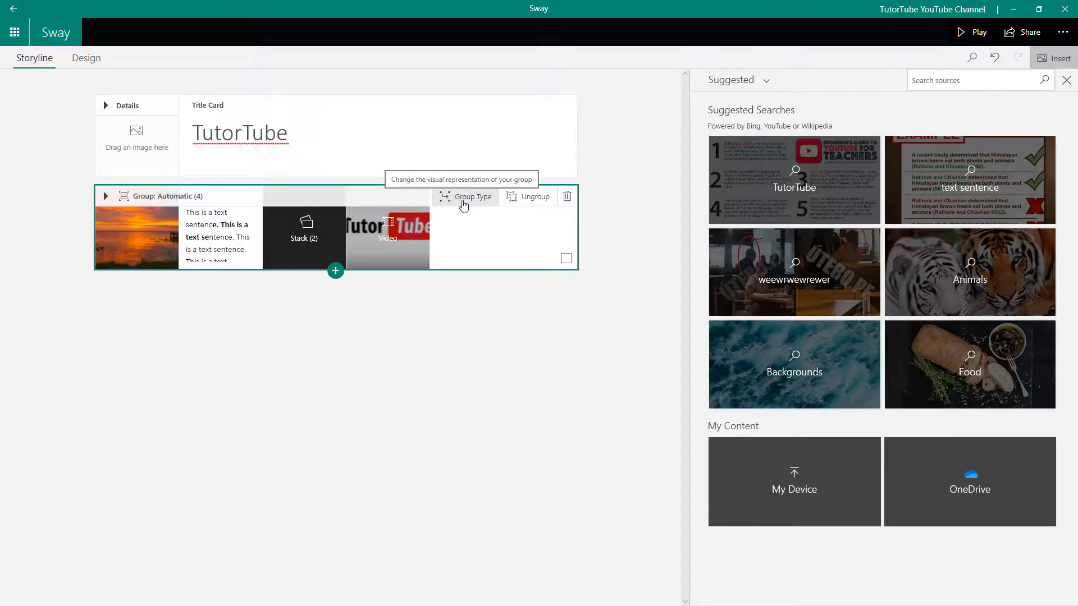
left_click(464, 202)
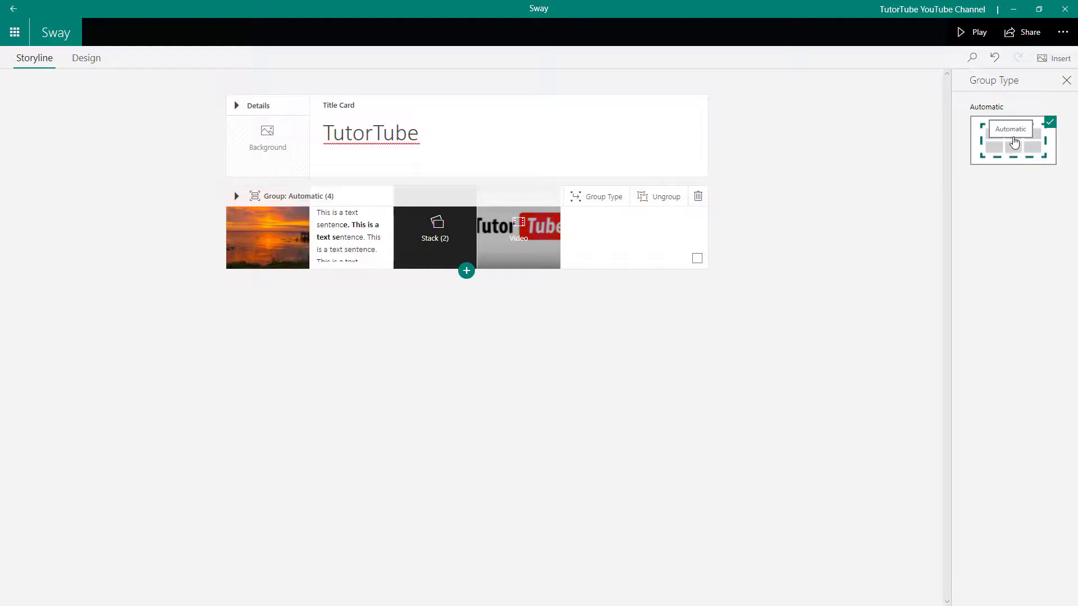
left_click(784, 198)
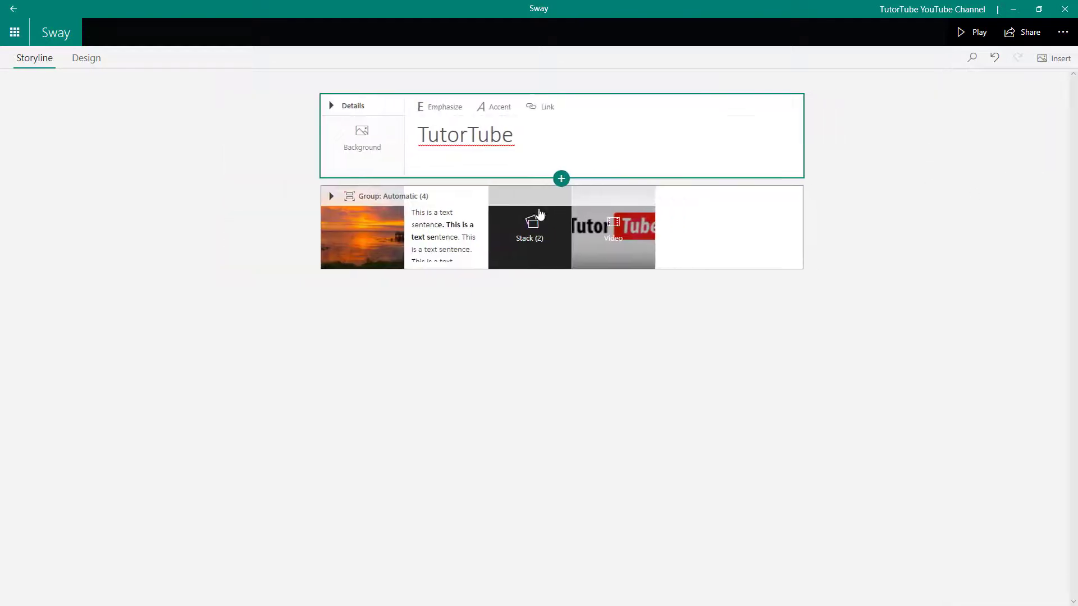
left_click(90, 58)
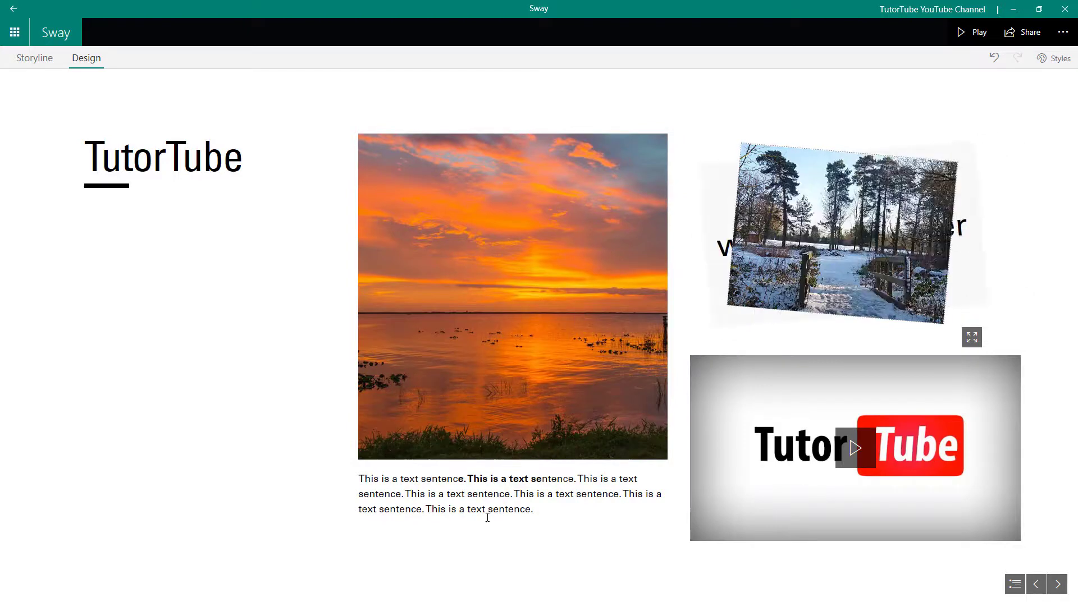
- Expand the group in the storyline and move the Stack group above the 21.jpg image card within the Automatic group
left_click(28, 59)
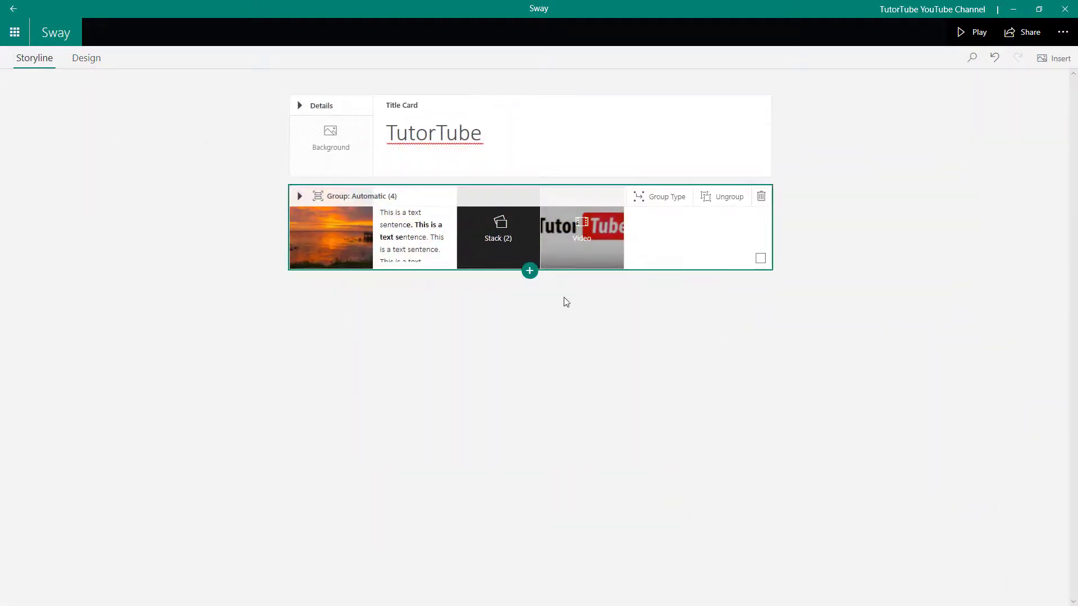
left_click(521, 243)
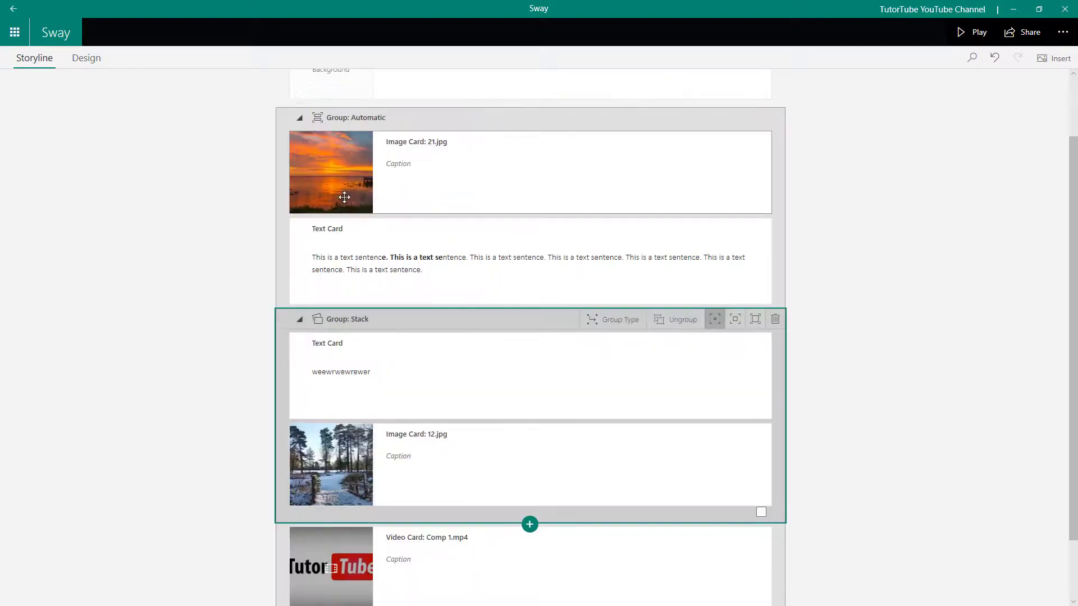
left_click_drag(558, 311, 549, 197)
- Preview the rearranged design and flip through the stack's image and text cards
left_click(84, 59)
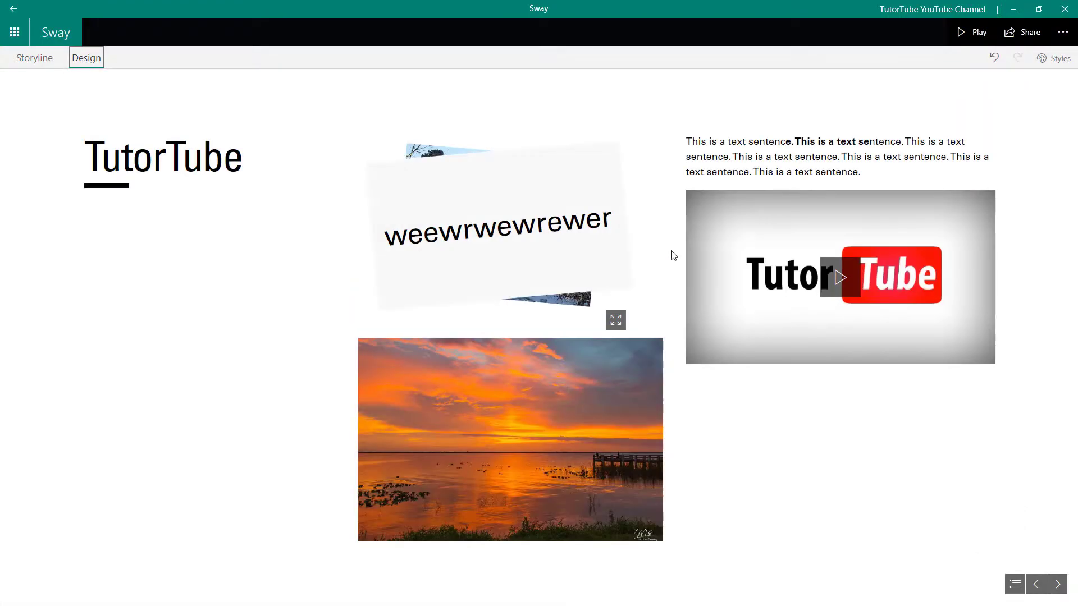
left_click(524, 228)
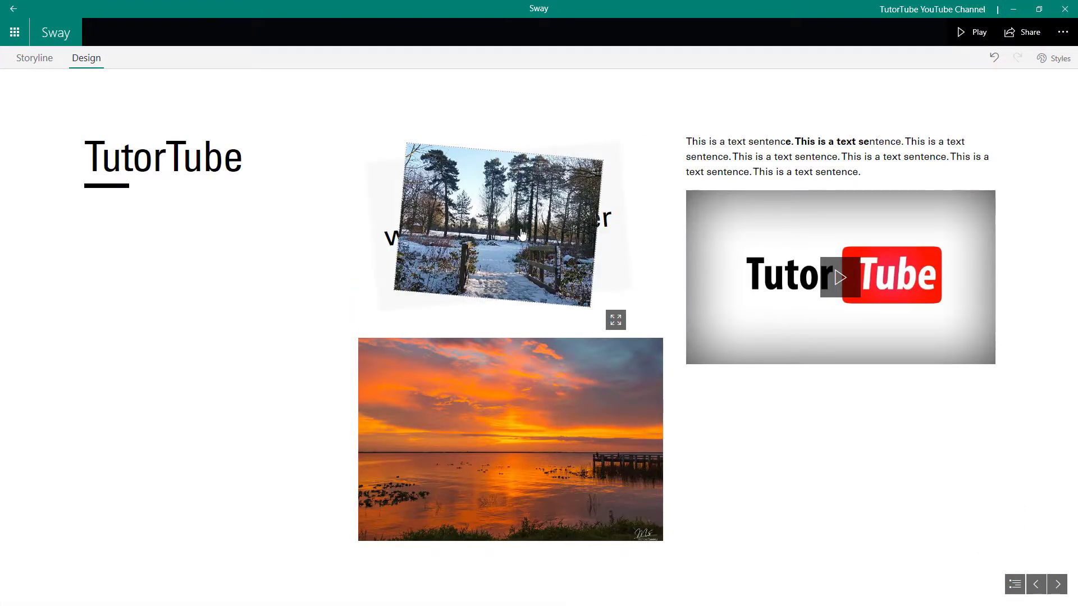
left_click(523, 236)
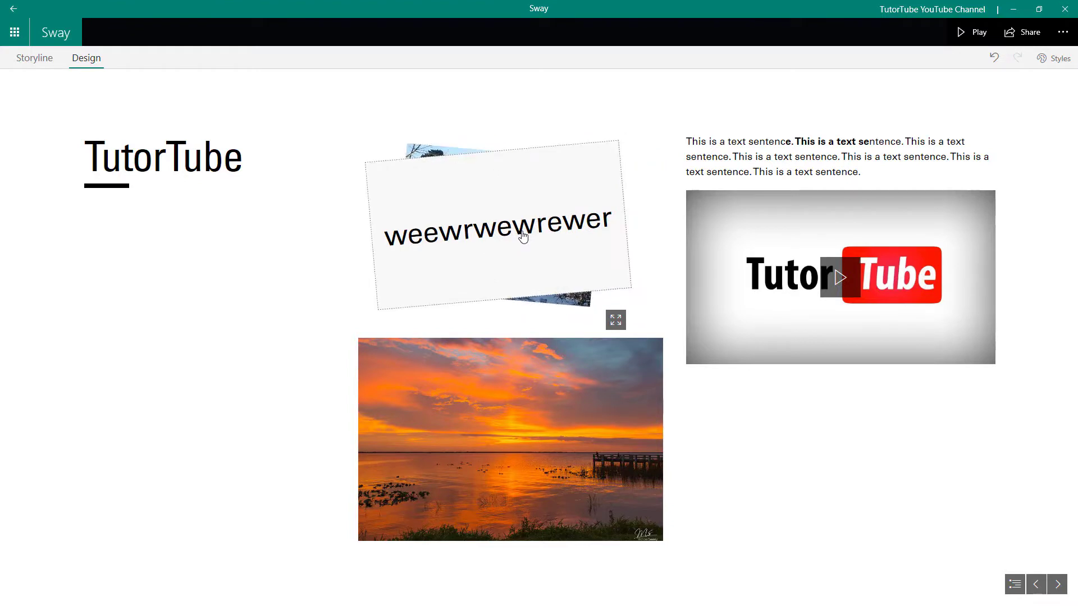